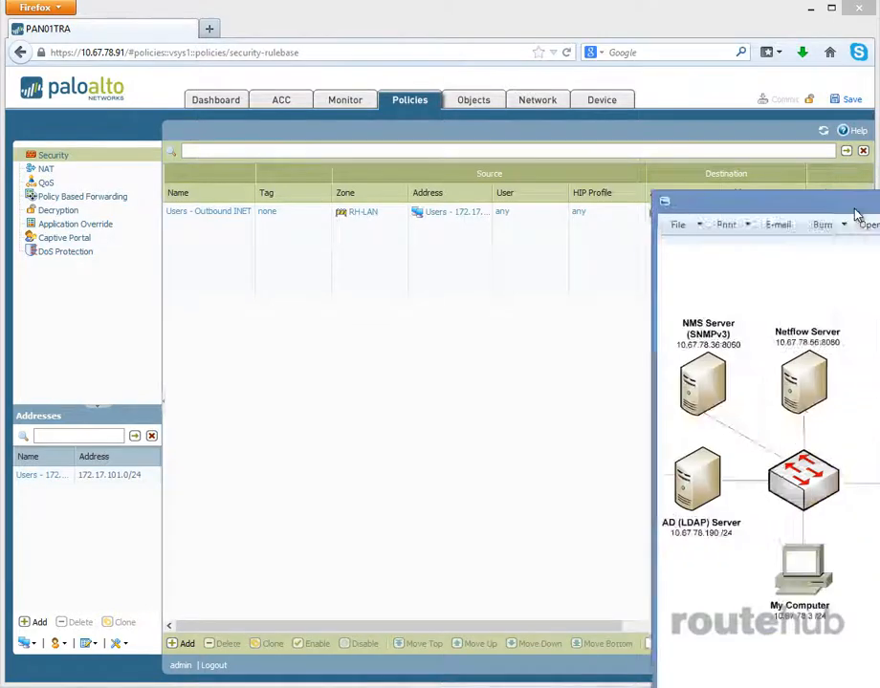
# Step: Bring the lab network diagram into view before opening PC-2's console
pyautogui.moveTo(856, 211); pyautogui.dragTo(445, 26)
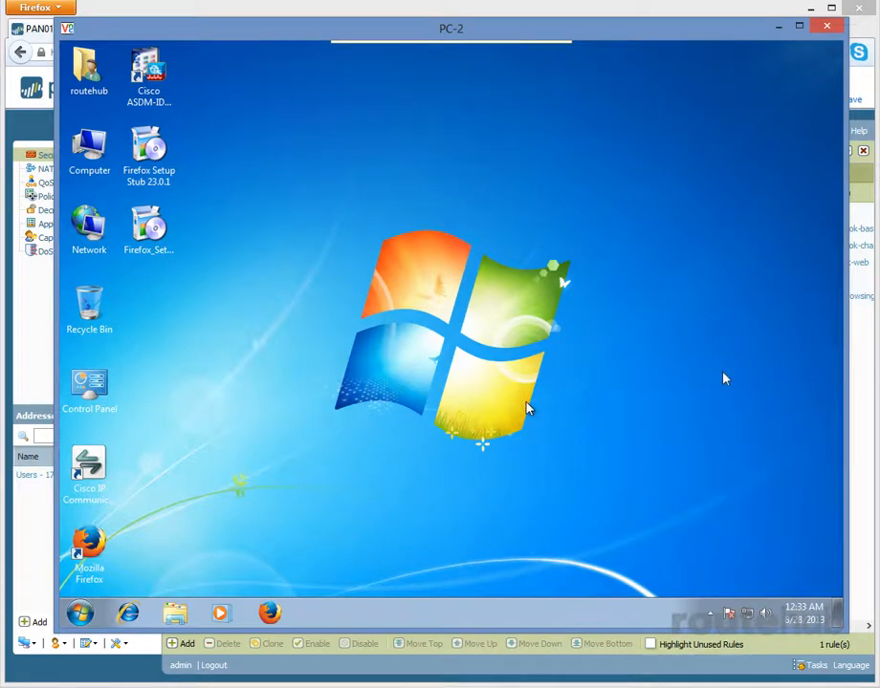
# Step: Load 172.17.201.100 in PC-2's Firefox to confirm the Abyss Web Server page, then set PC-2 aside
pyautogui.click(272, 608)
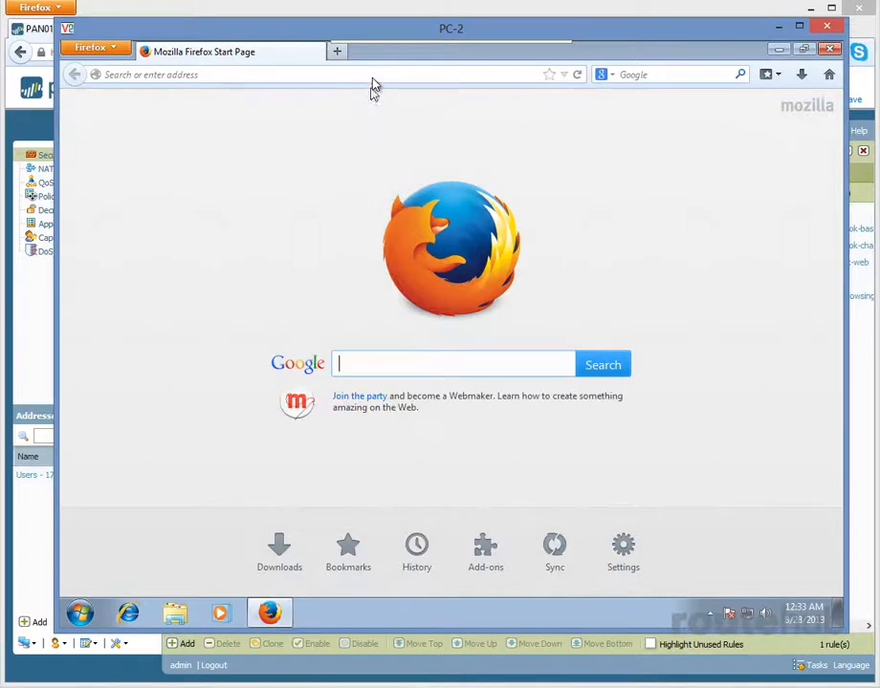
pyautogui.write('172')
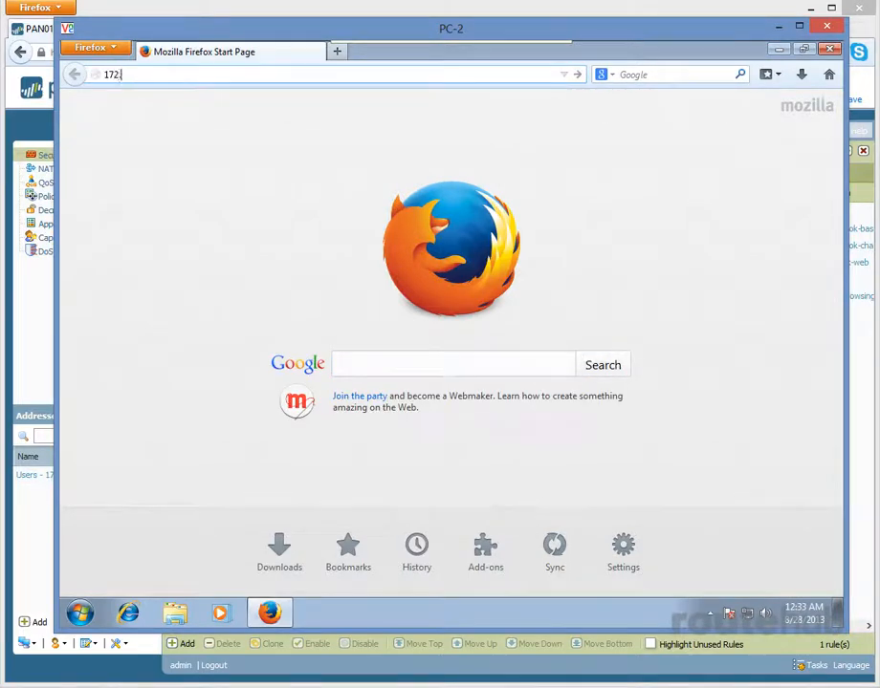
pyautogui.write('.17.201.10')
pyautogui.write('0')
pyautogui.press('Return')
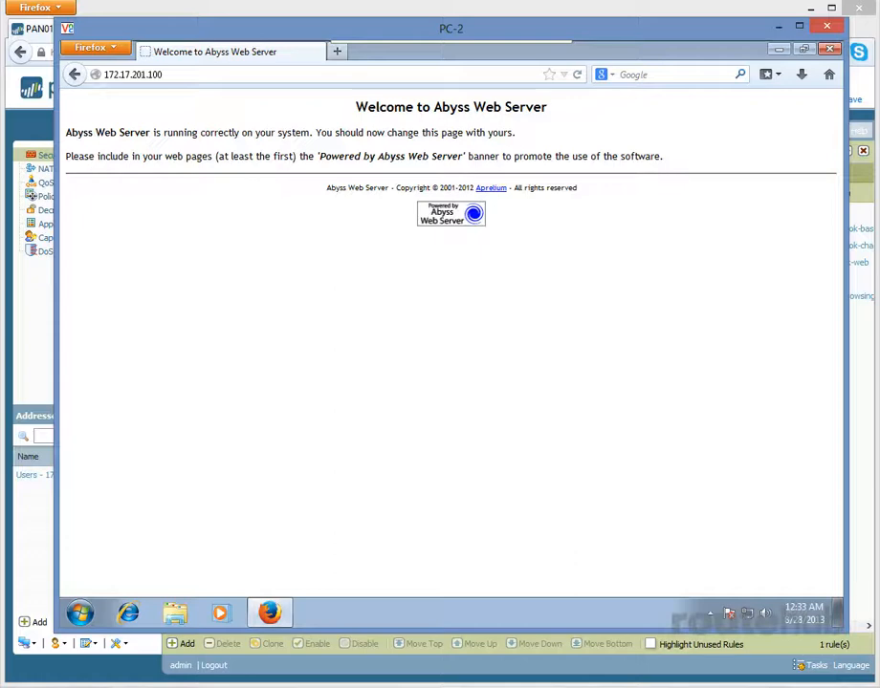
pyautogui.moveTo(449, 31); pyautogui.dragTo(879, 153)
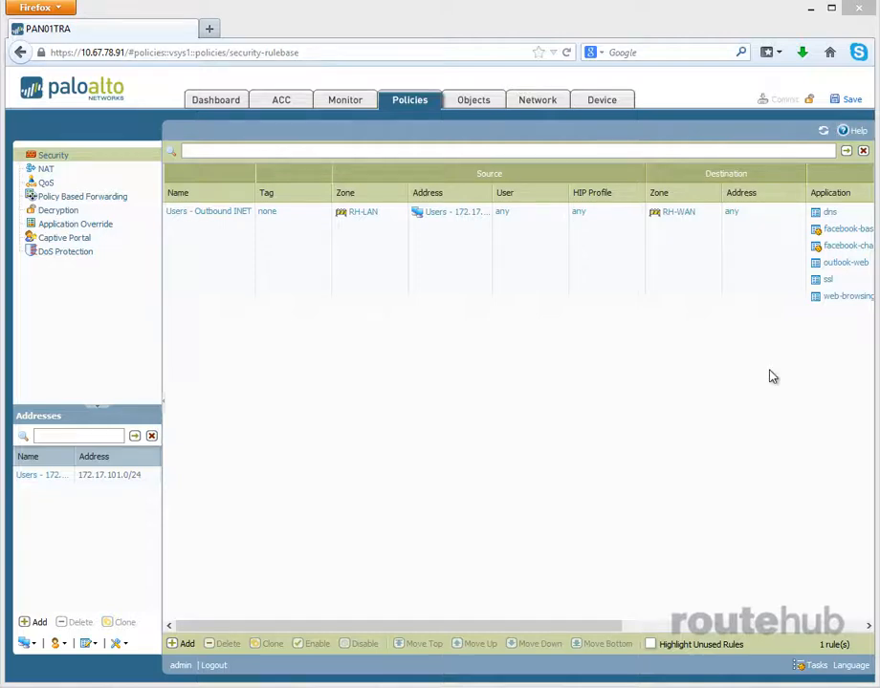
# Step: Create address object Server1 with IP Netmask 172.17.201.100
pyautogui.click(40, 623)
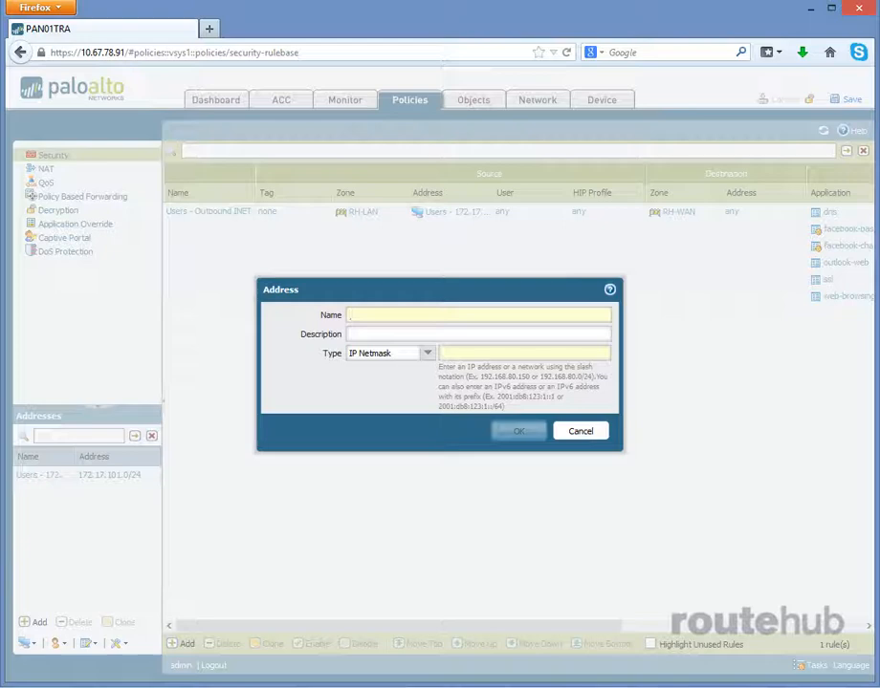
pyautogui.write('Server')
pyautogui.write(' 1')
pyautogui.press('Tab')
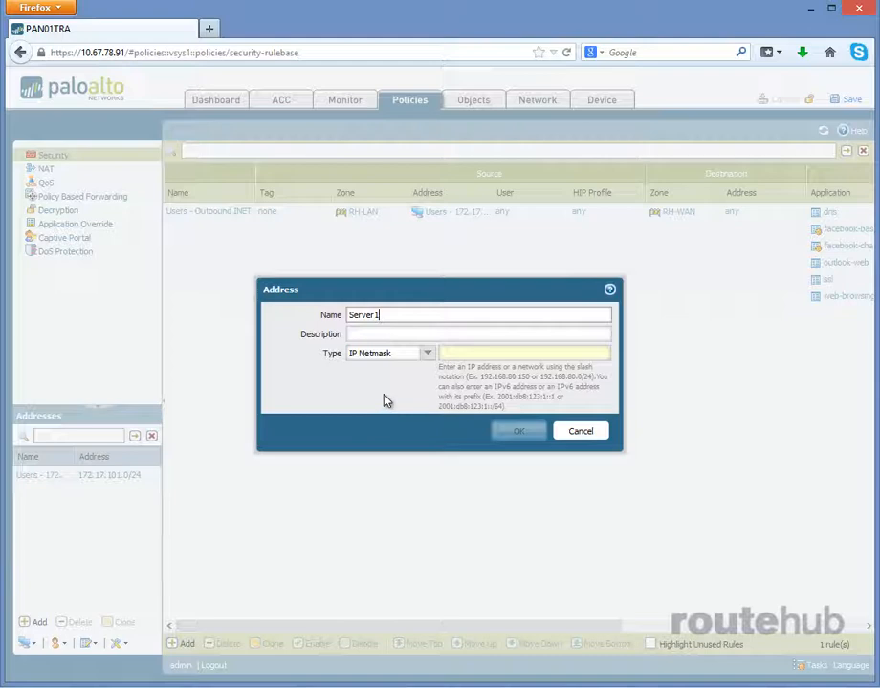
pyautogui.click(454, 356)
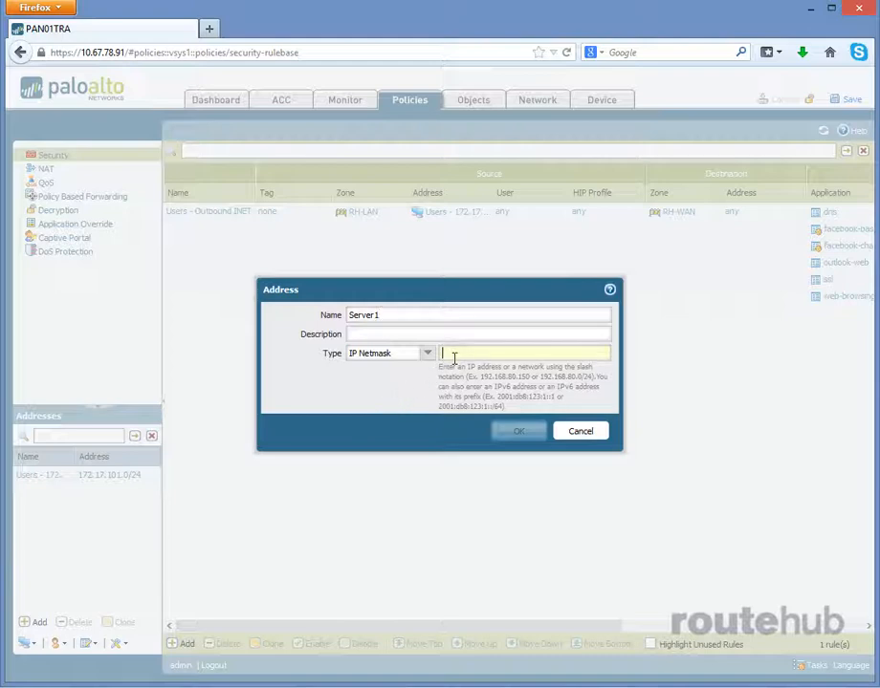
pyautogui.write('172.17')
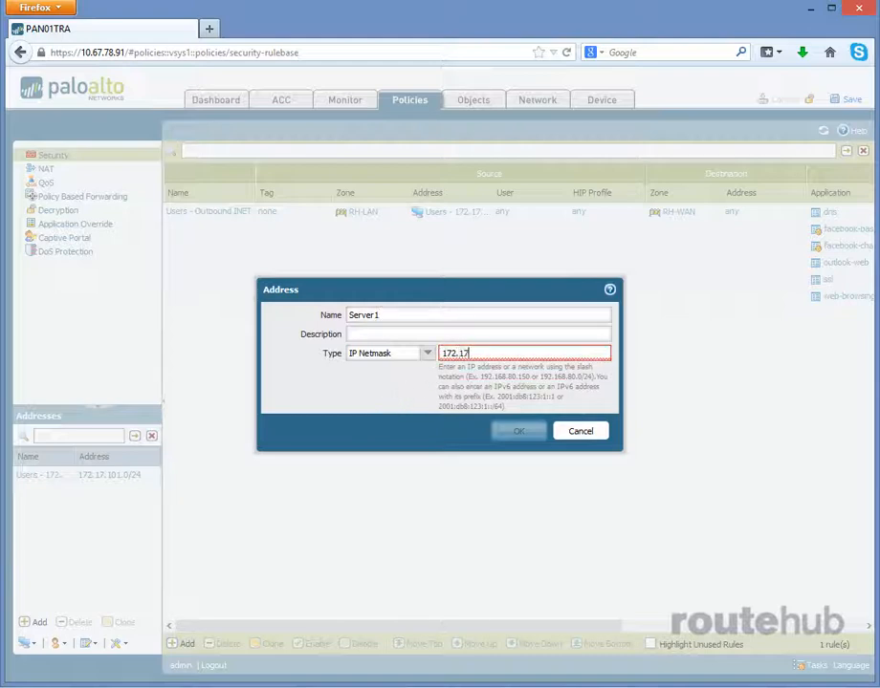
pyautogui.write('.201.100')
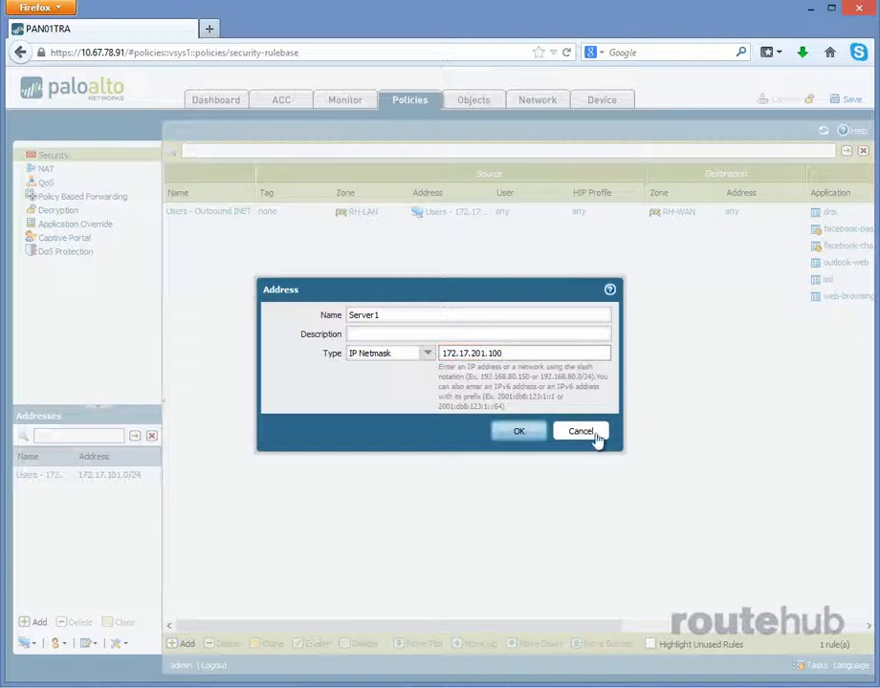
pyautogui.click(521, 433)
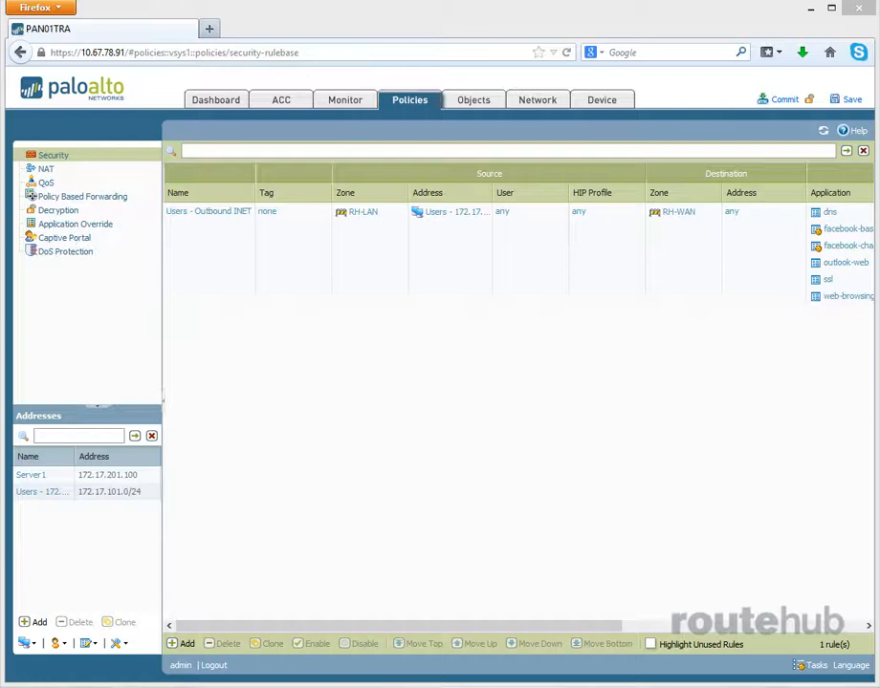
# Step: Create address object Public1 with IP Netmask 108.81.248.147
pyautogui.click(37, 622)
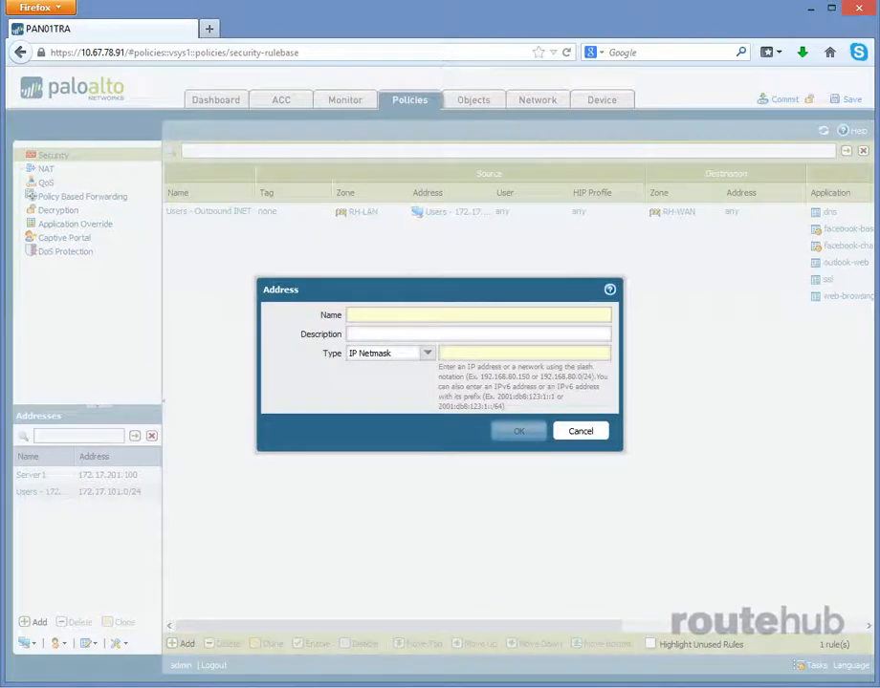
pyautogui.write('Public1')
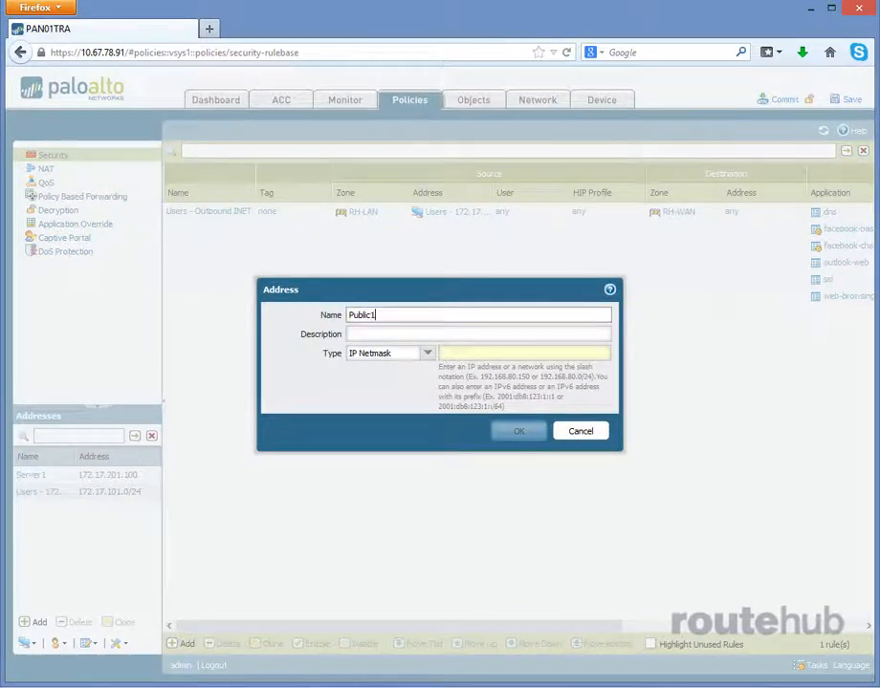
pyautogui.click(585, 354)
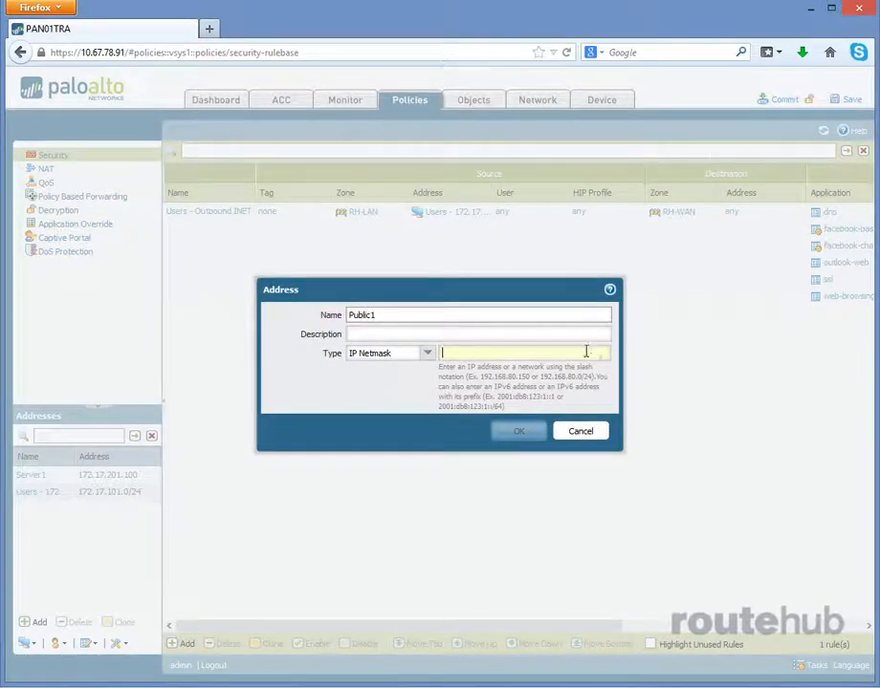
pyautogui.write('108')
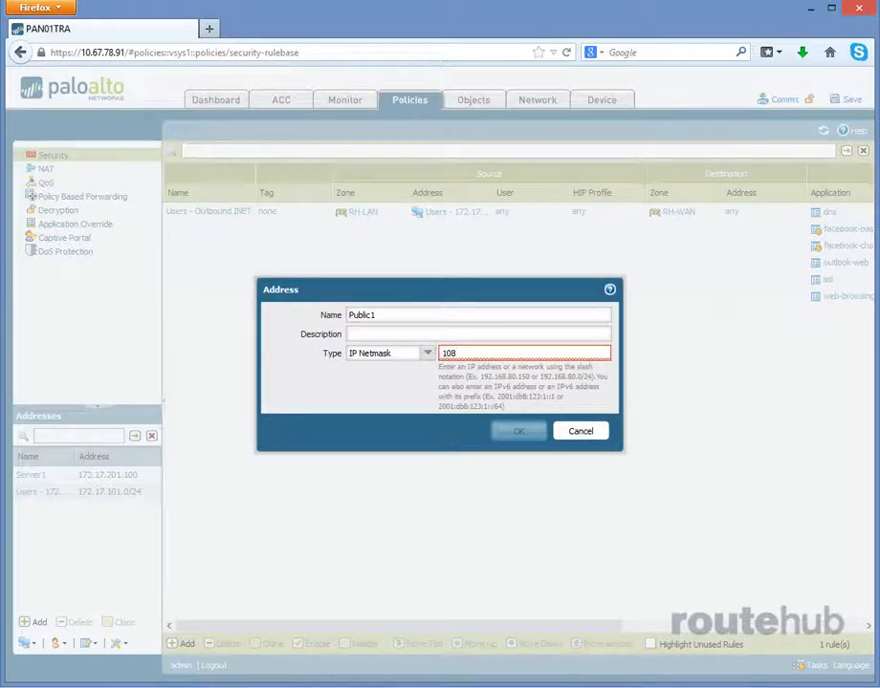
pyautogui.write('.81.24')
pyautogui.write('8.1')
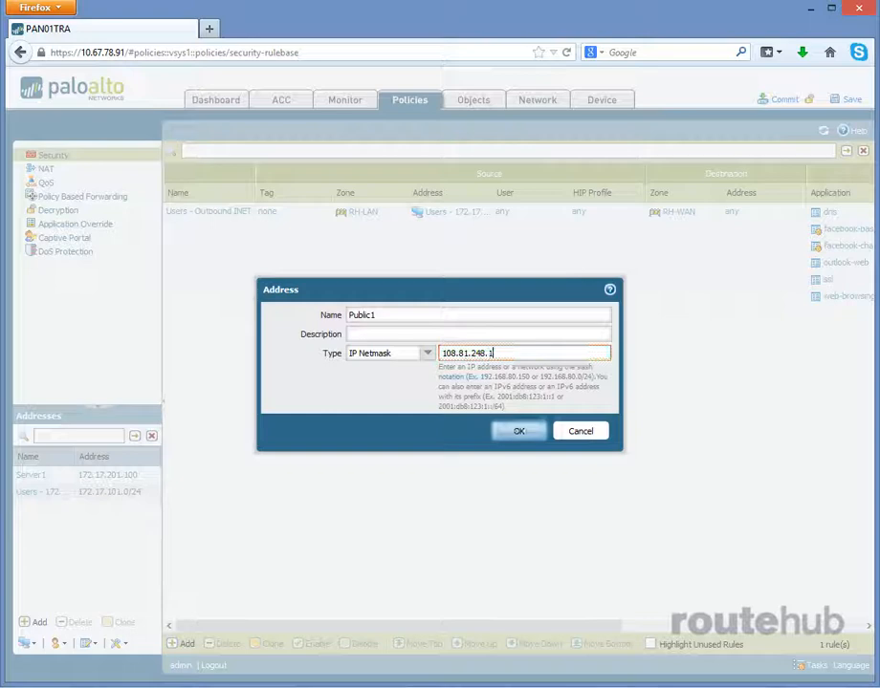
pyautogui.write('47')
pyautogui.click(519, 435)
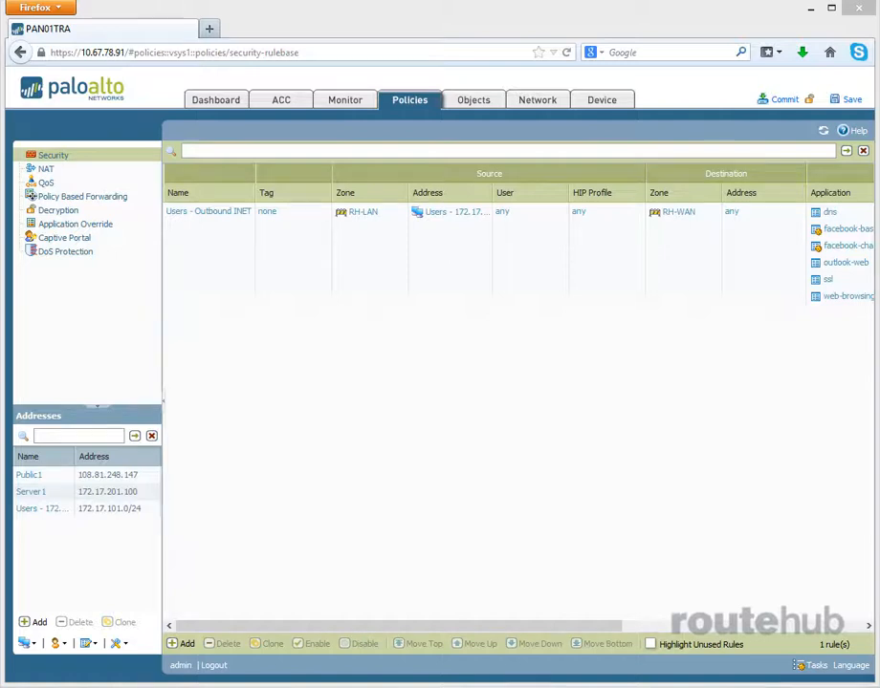
# Step: Start a new NAT rule named 'Static NAT - Server1' and move to its Original Packet settings
pyautogui.click(45, 170)
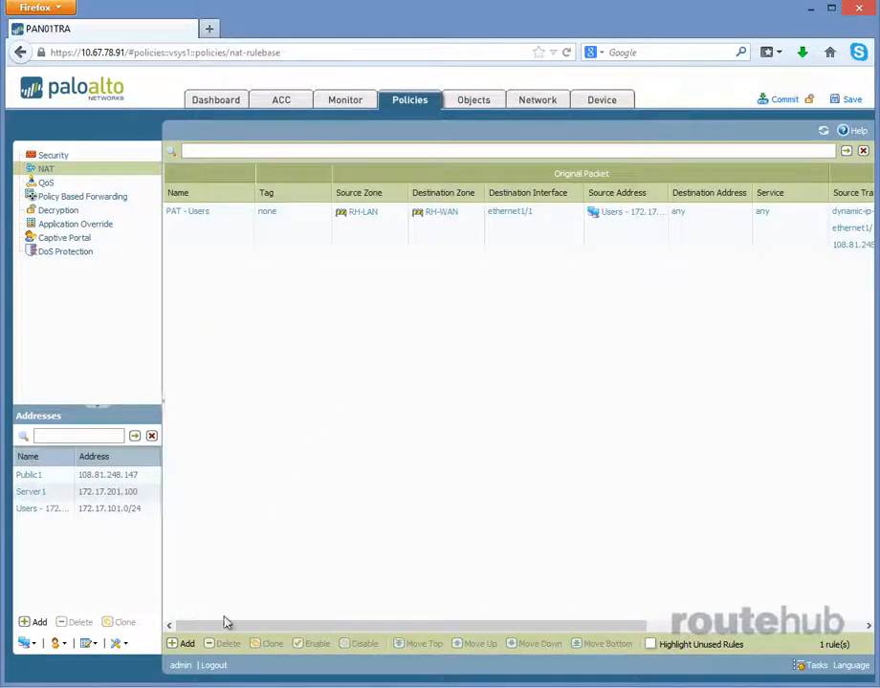
pyautogui.click(176, 643)
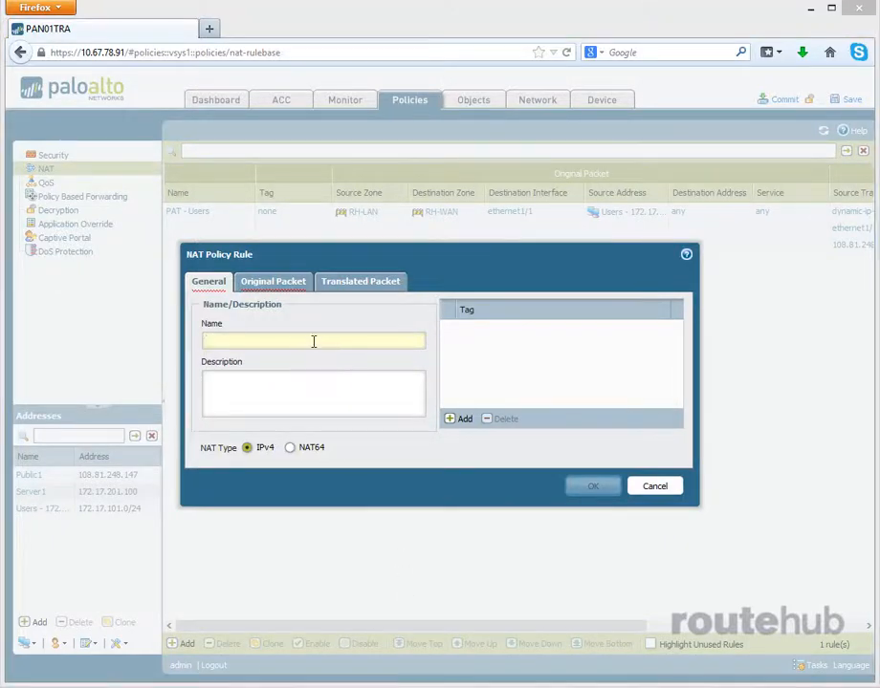
pyautogui.write('Stati')
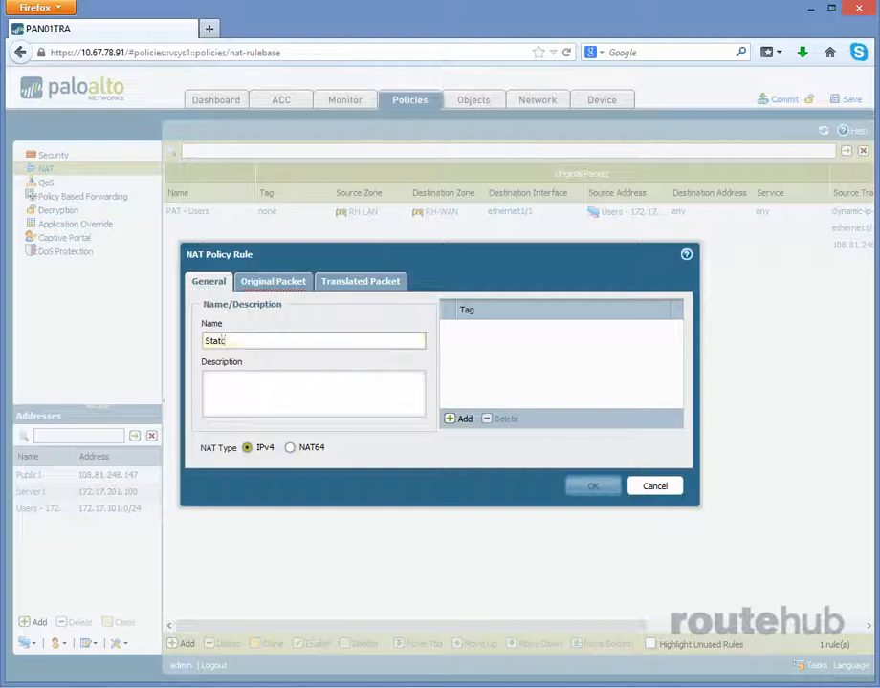
pyautogui.write('c NAT -')
pyautogui.write(' Serve')
pyautogui.write('r1')
pyautogui.click(269, 283)
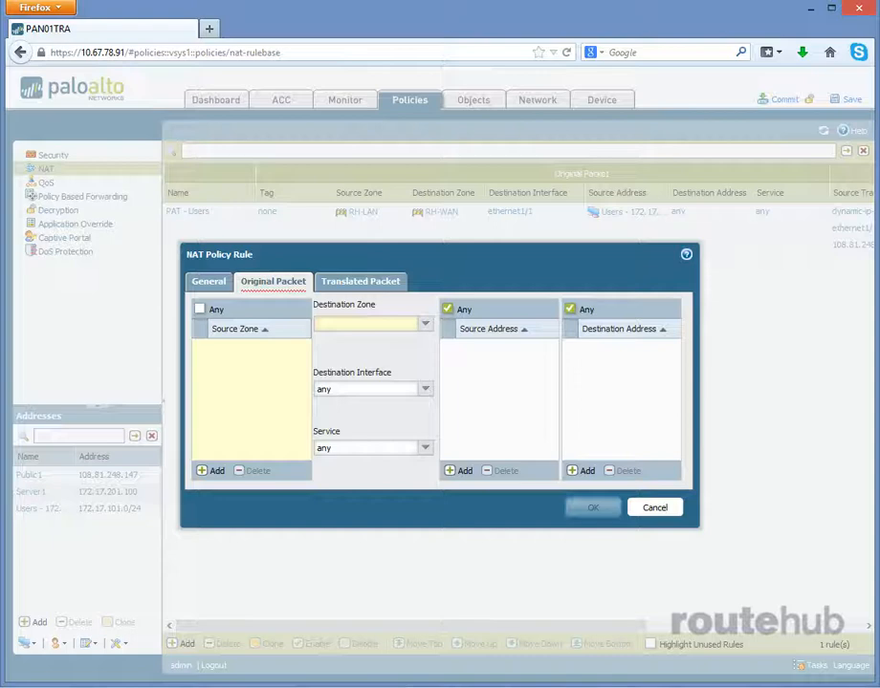
# Step: Match source zone RH-LAN to destination zone RH-WAN on interface ethernet1/1
pyautogui.click(215, 472)
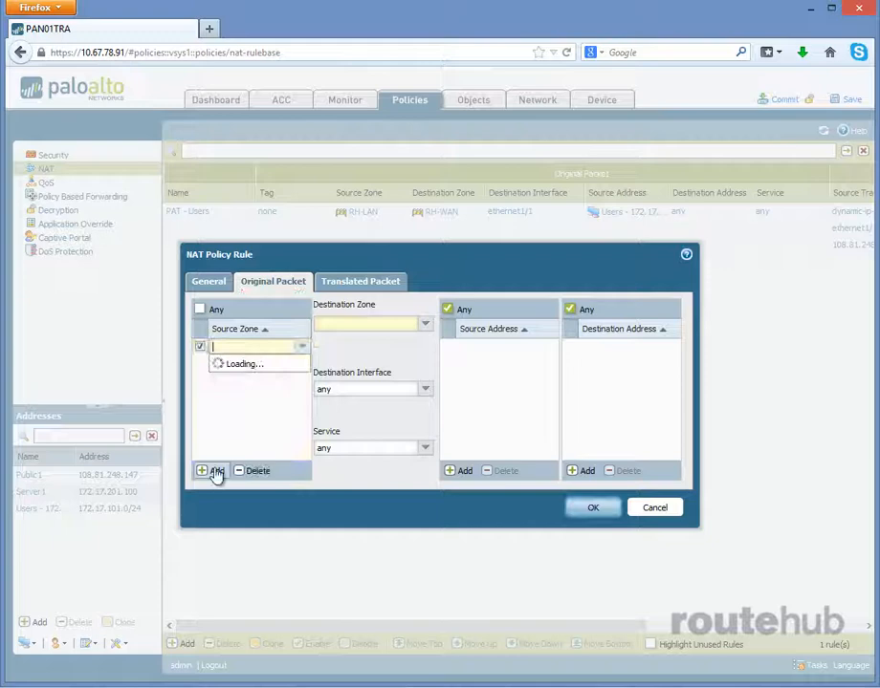
pyautogui.click(226, 364)
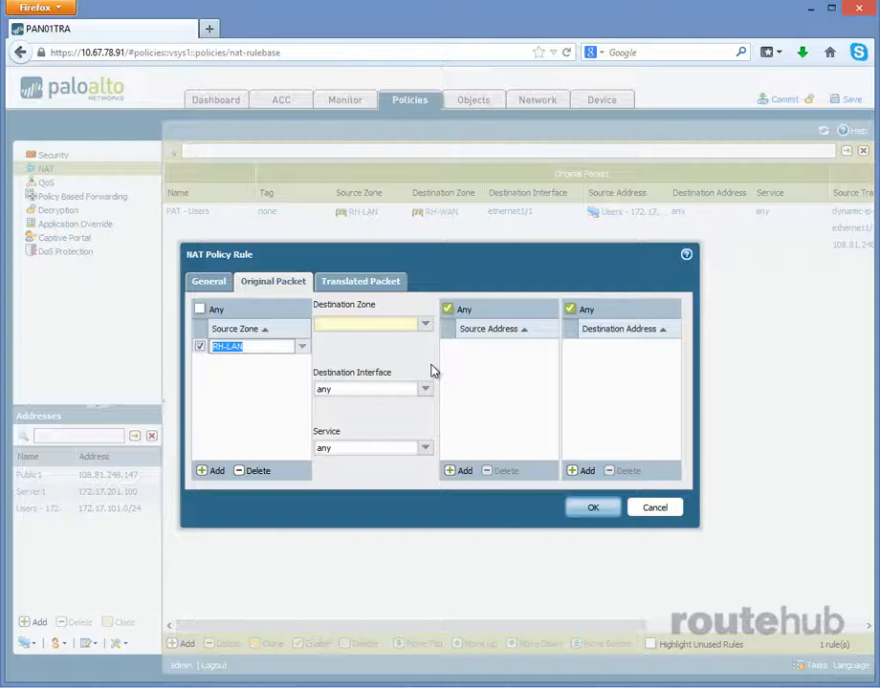
pyautogui.click(425, 325)
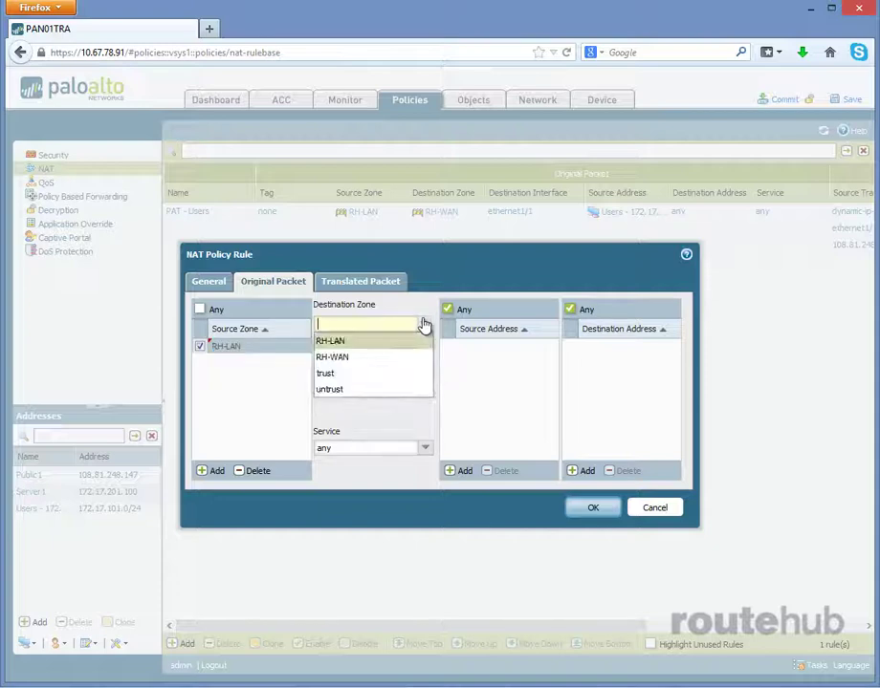
pyautogui.click(352, 357)
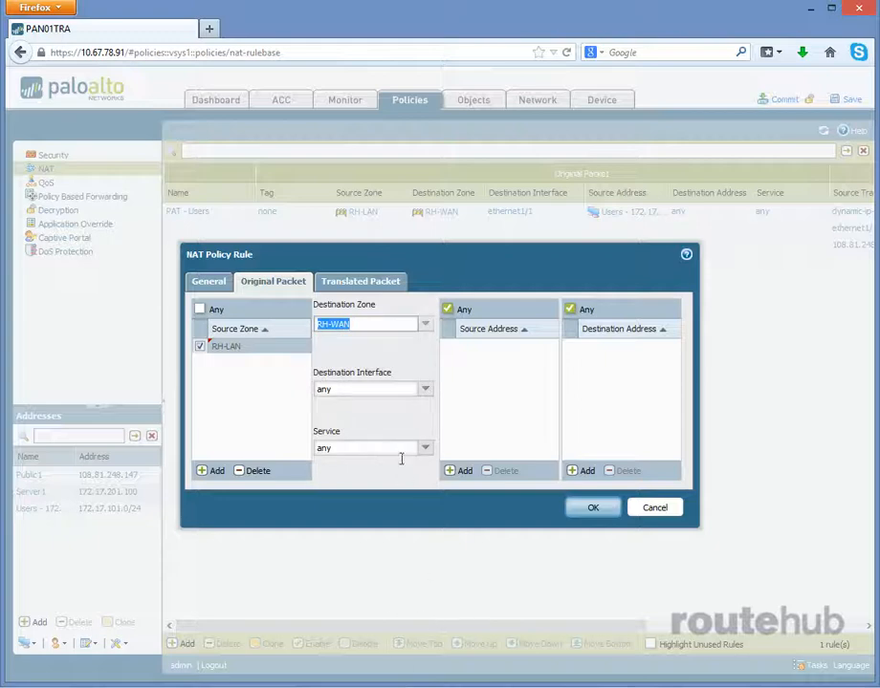
pyautogui.click(425, 390)
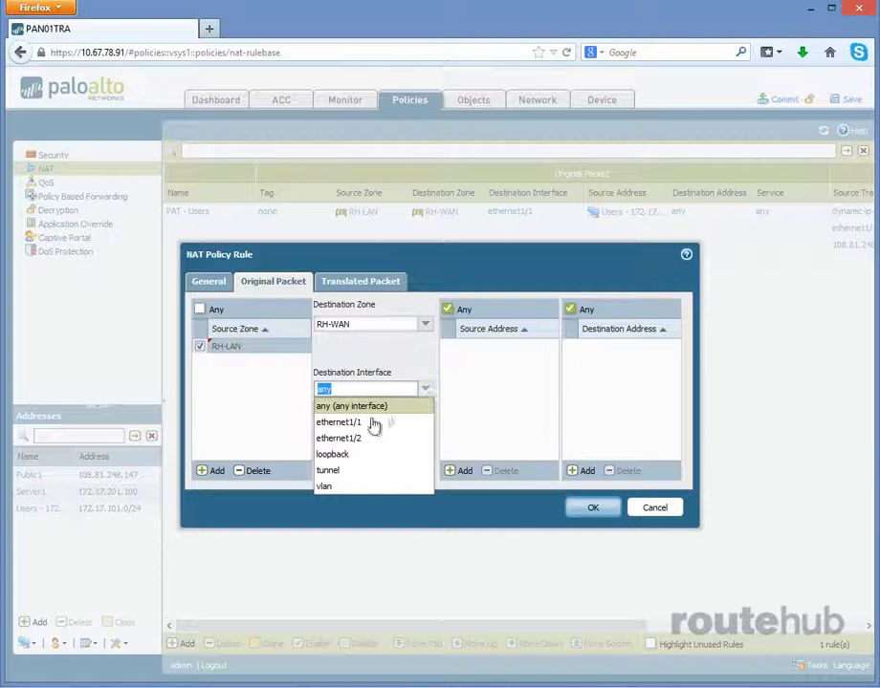
pyautogui.click(426, 423)
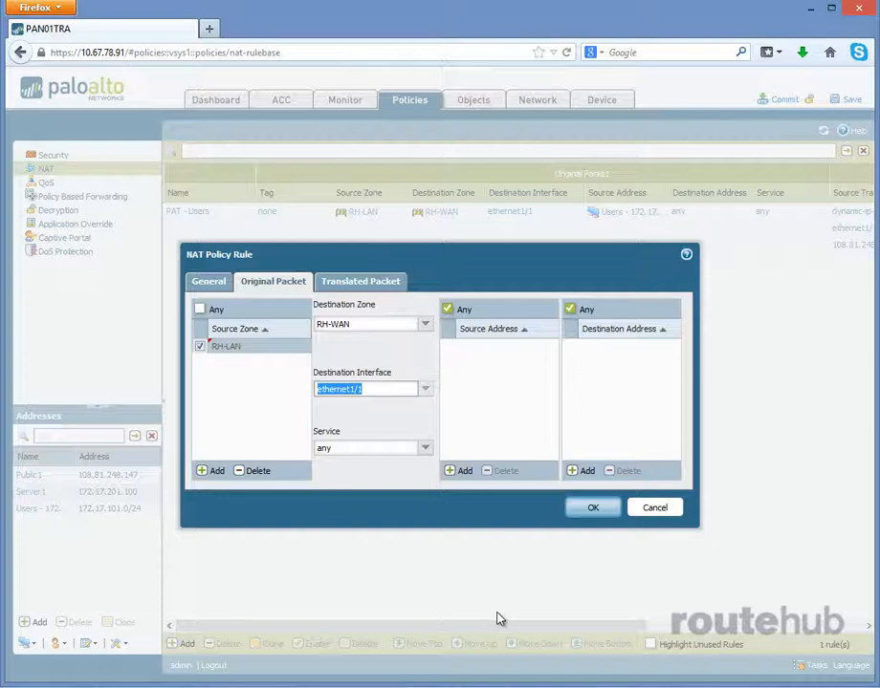
# Step: Set the original packet's source address to Server1
pyautogui.click(485, 409)
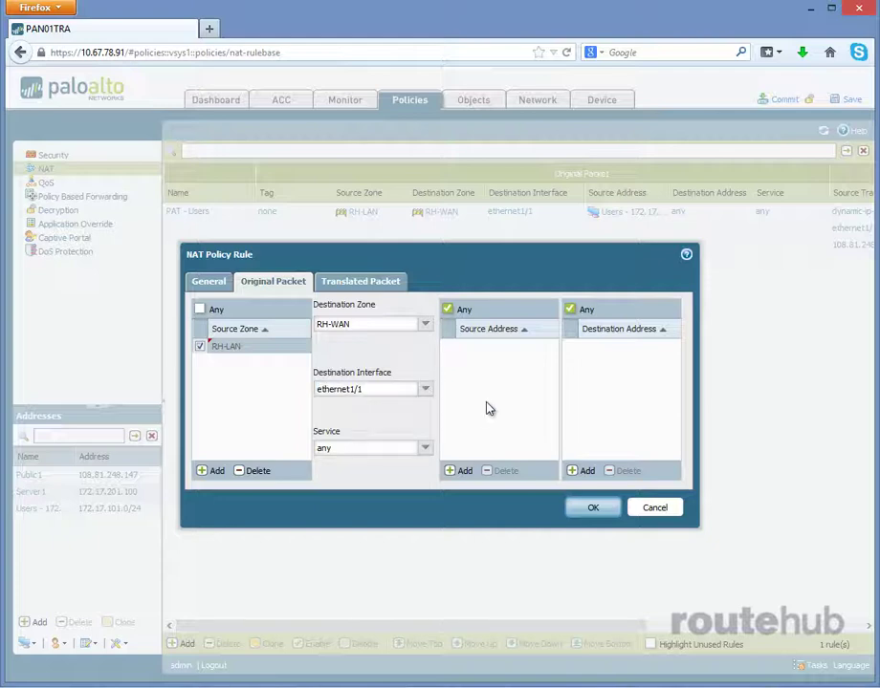
pyautogui.click(463, 472)
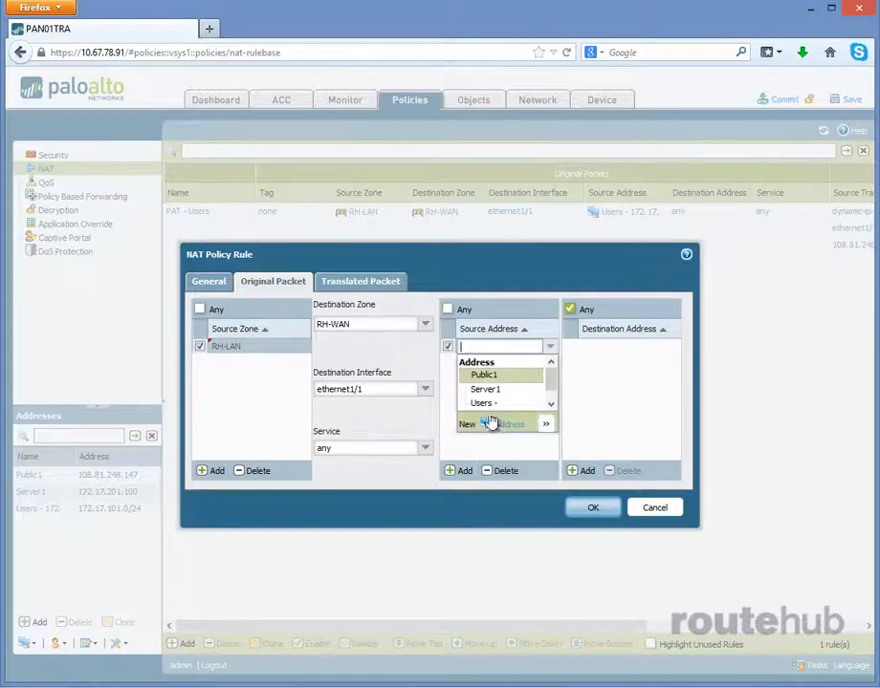
pyautogui.click(493, 390)
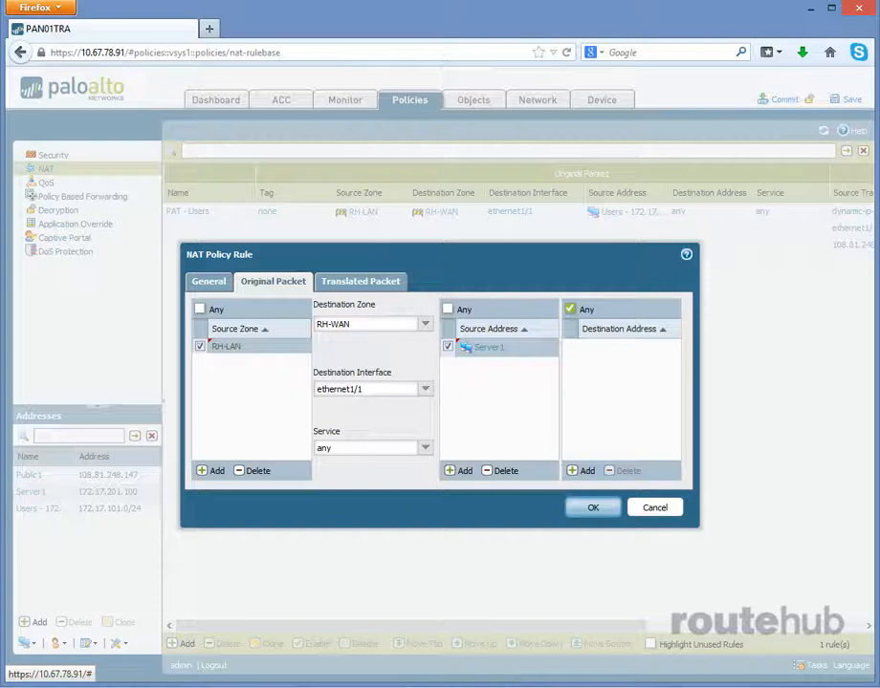
# Step: Translate with Static IP, bi-directional, to address Public1 and save the NAT rule
pyautogui.click(371, 284)
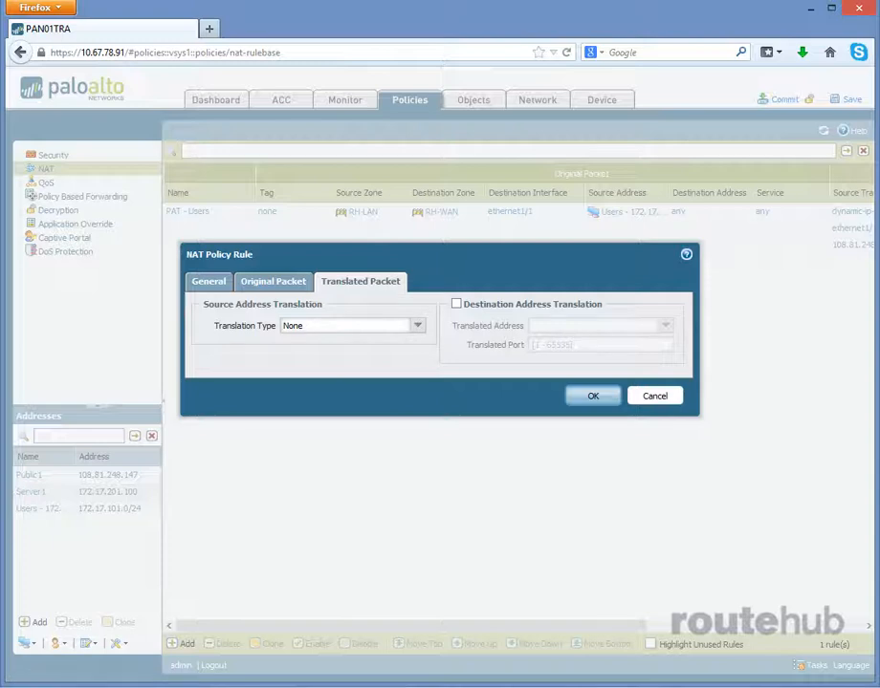
pyautogui.click(417, 327)
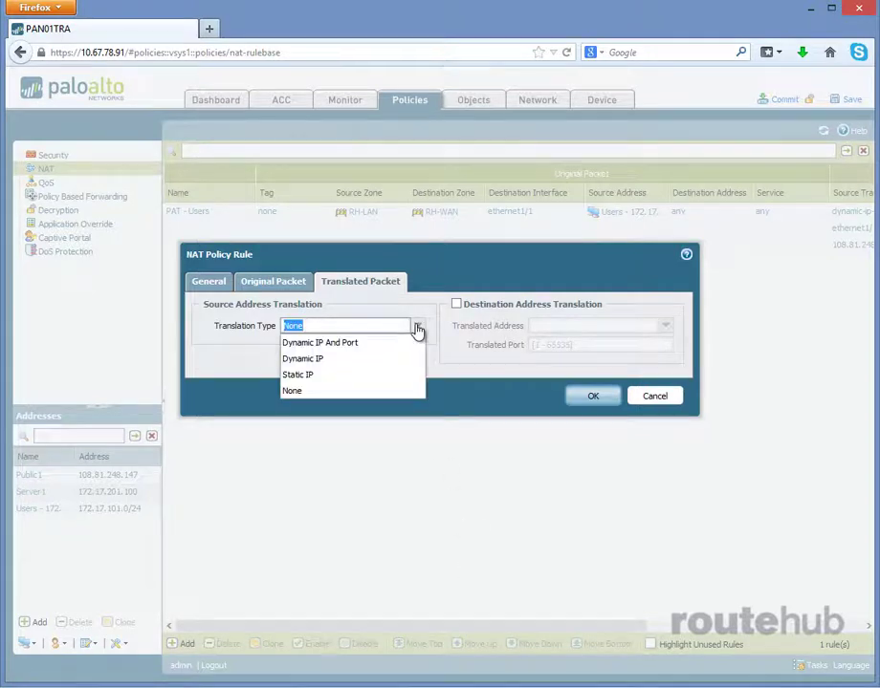
pyautogui.click(297, 375)
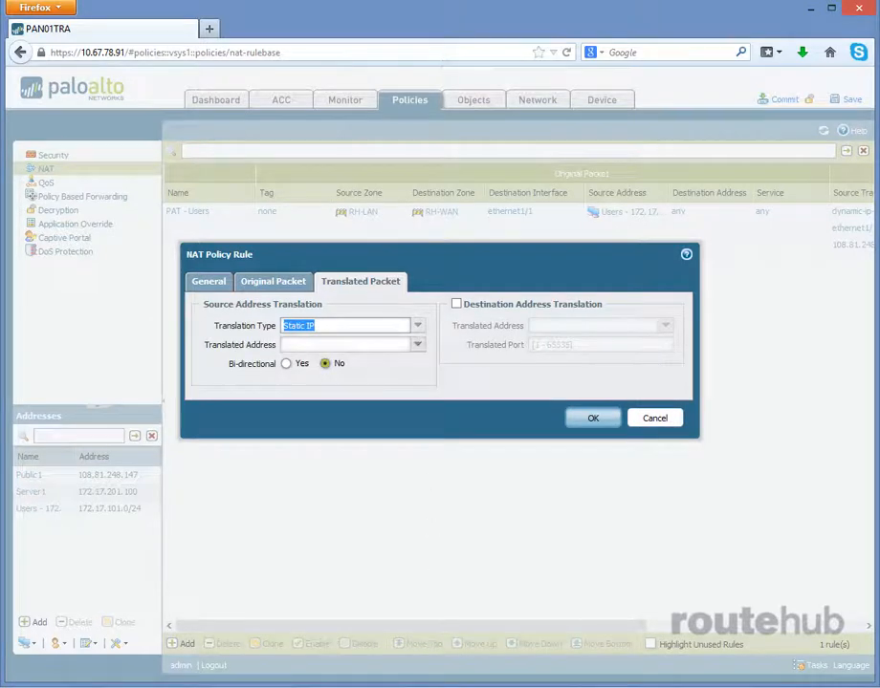
pyautogui.click(296, 365)
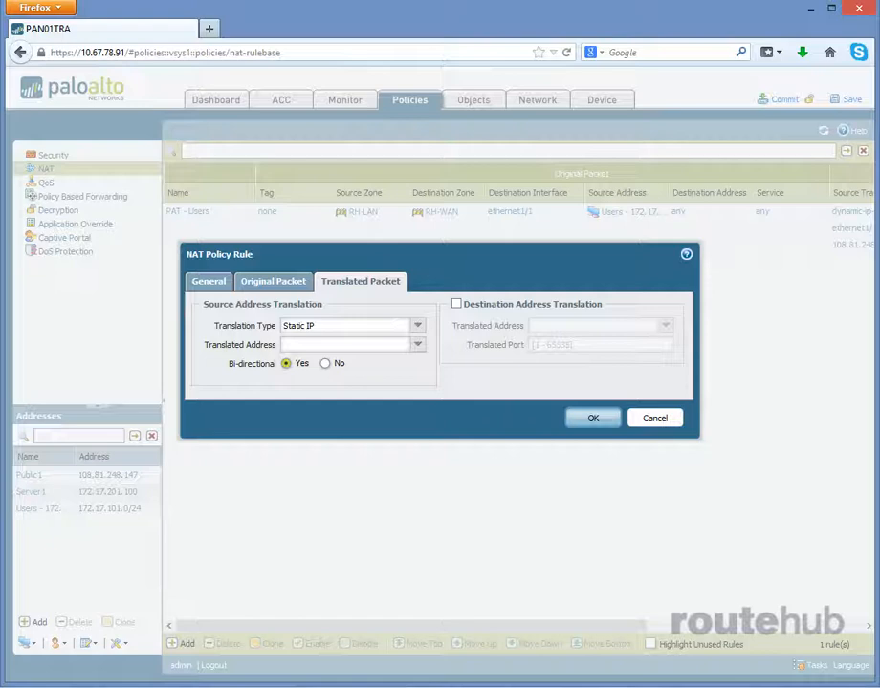
pyautogui.click(417, 345)
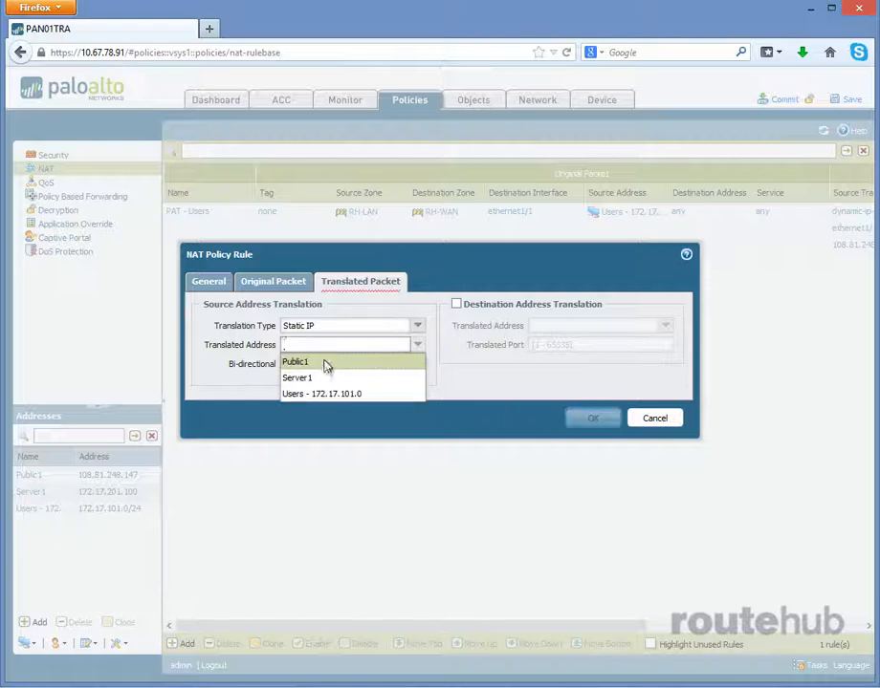
pyautogui.click(326, 362)
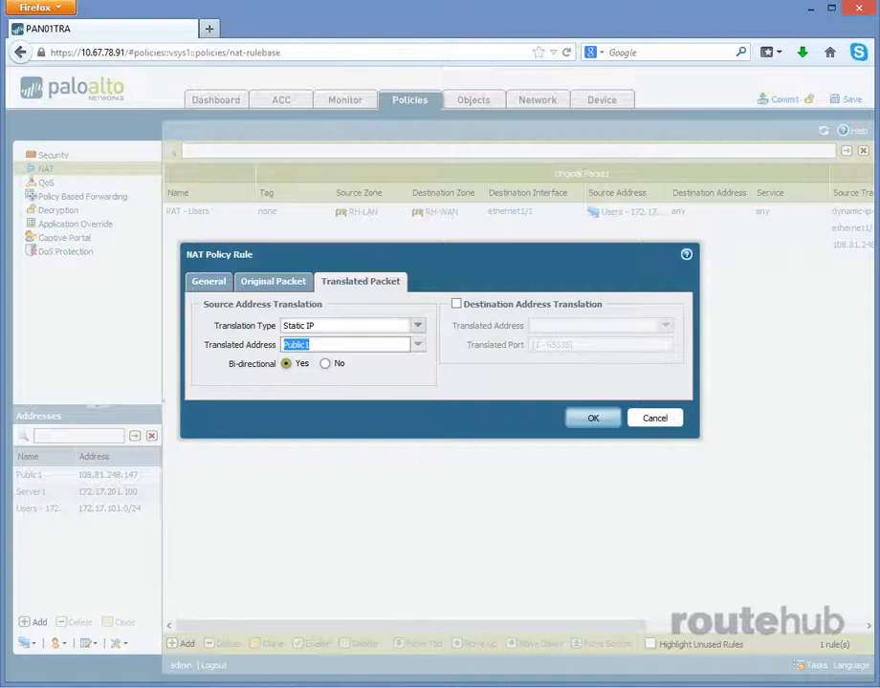
pyautogui.click(600, 421)
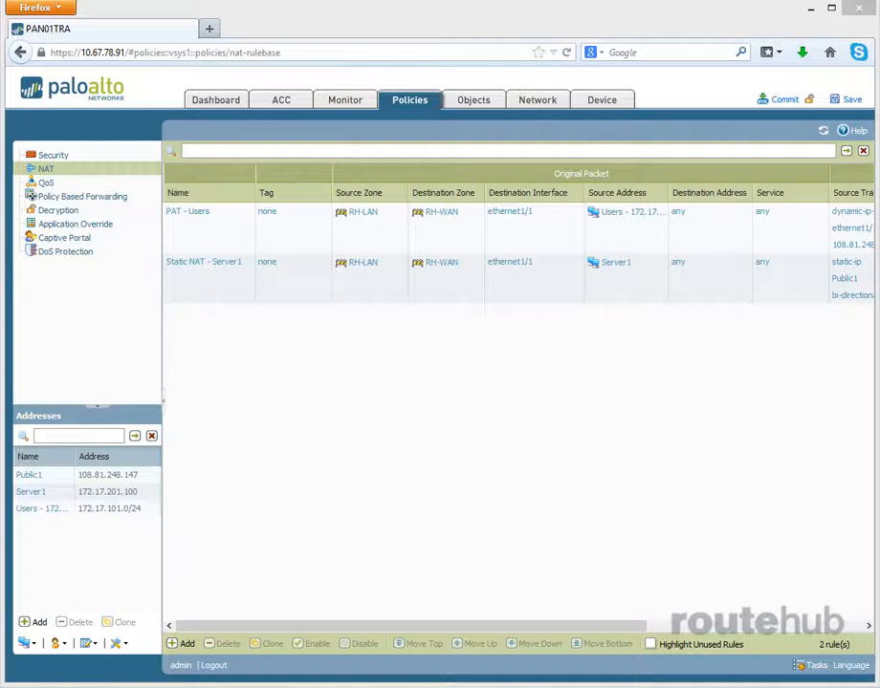
# Step: Return to the Security rulebase and start a new security policy rule
pyautogui.click(53, 155)
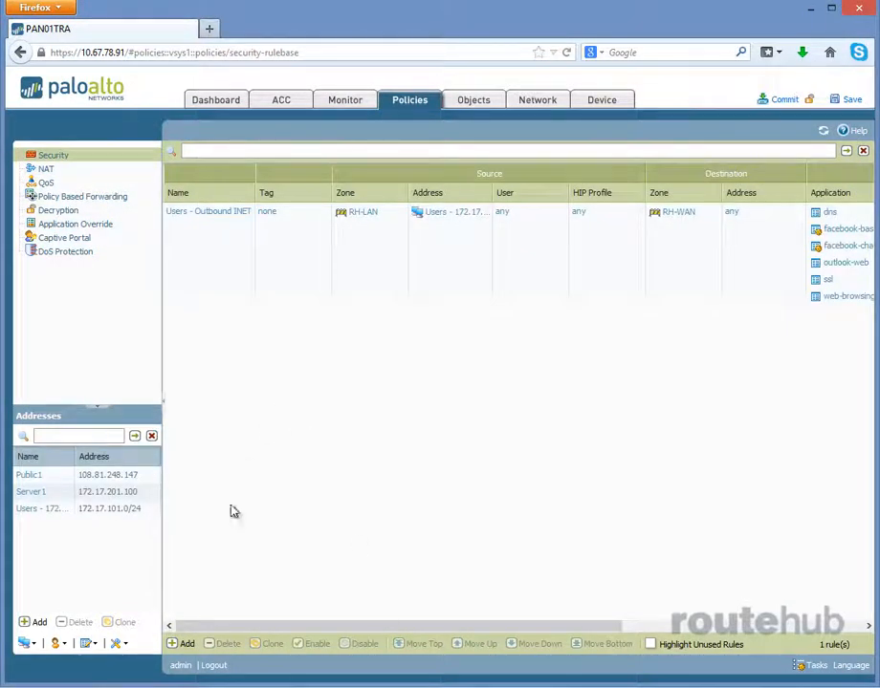
pyautogui.click(182, 643)
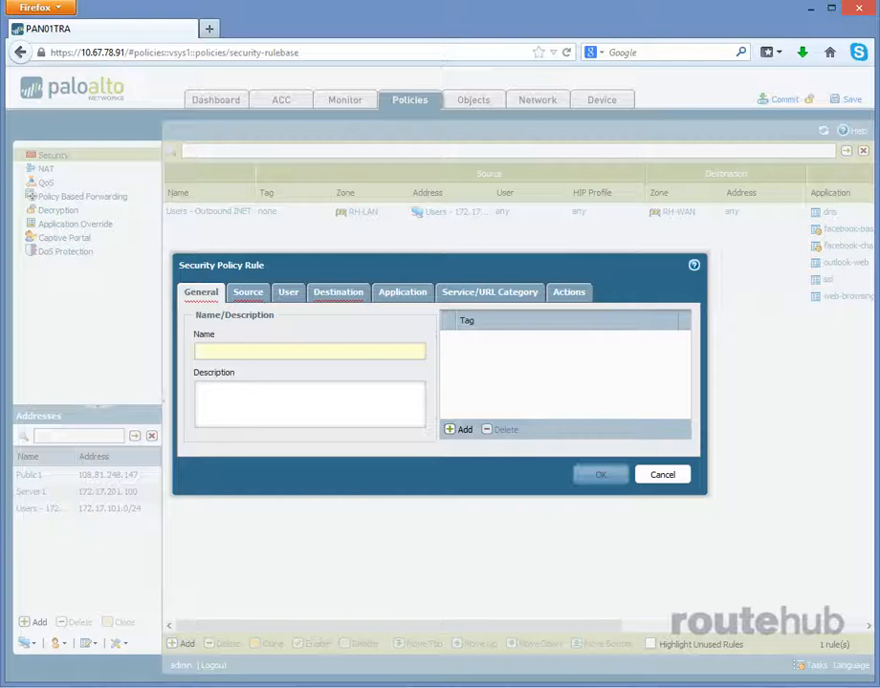
pyautogui.write('Se')
pyautogui.write('rver1 - I')
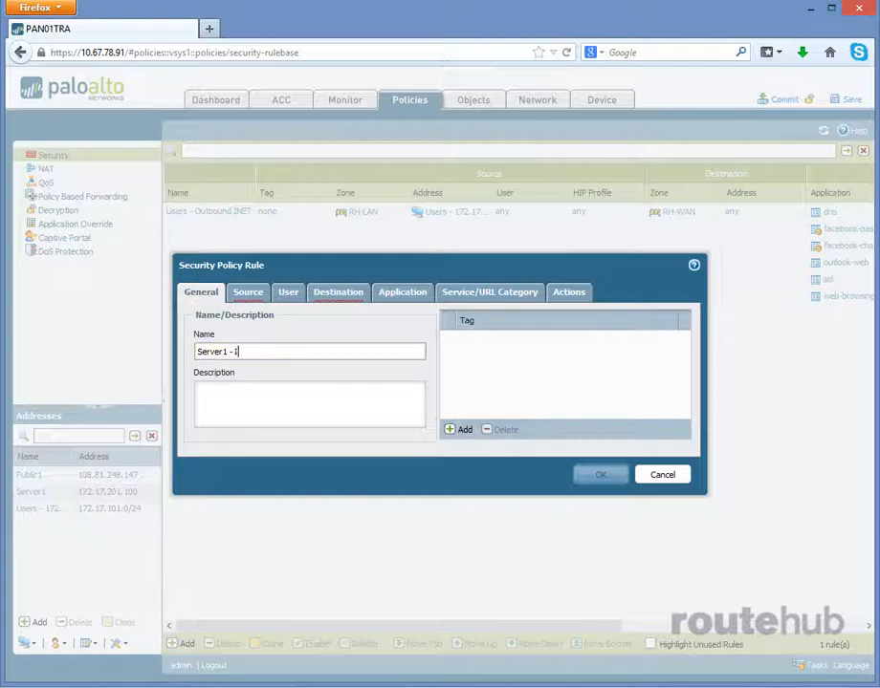
pyautogui.write('nbound')
pyautogui.write(' HT')
pyautogui.write('TP')
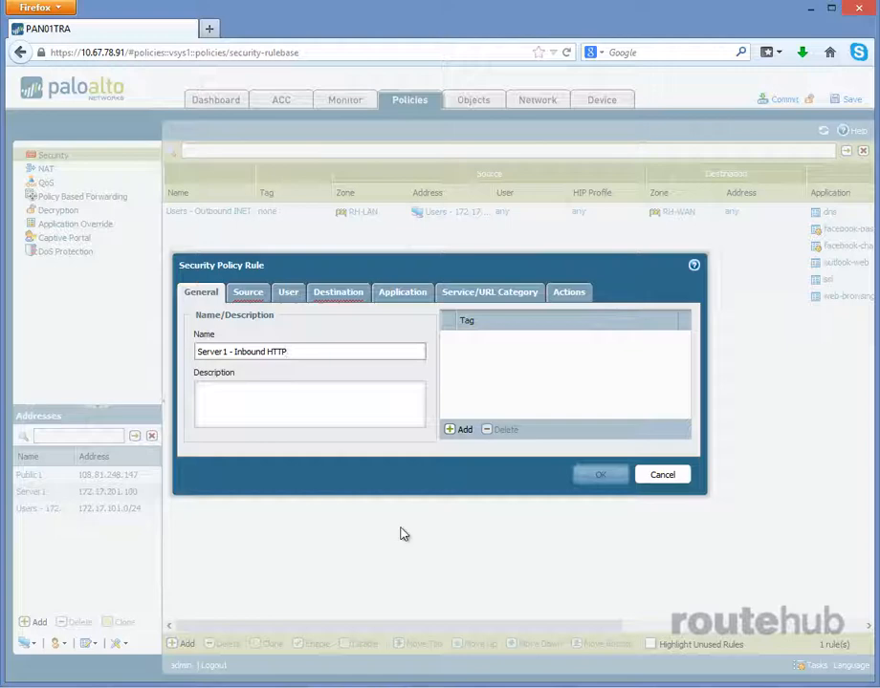
# Step: Move to the Source settings of the 'Server1 - Inbound HTTP' rule
pyautogui.click(257, 294)
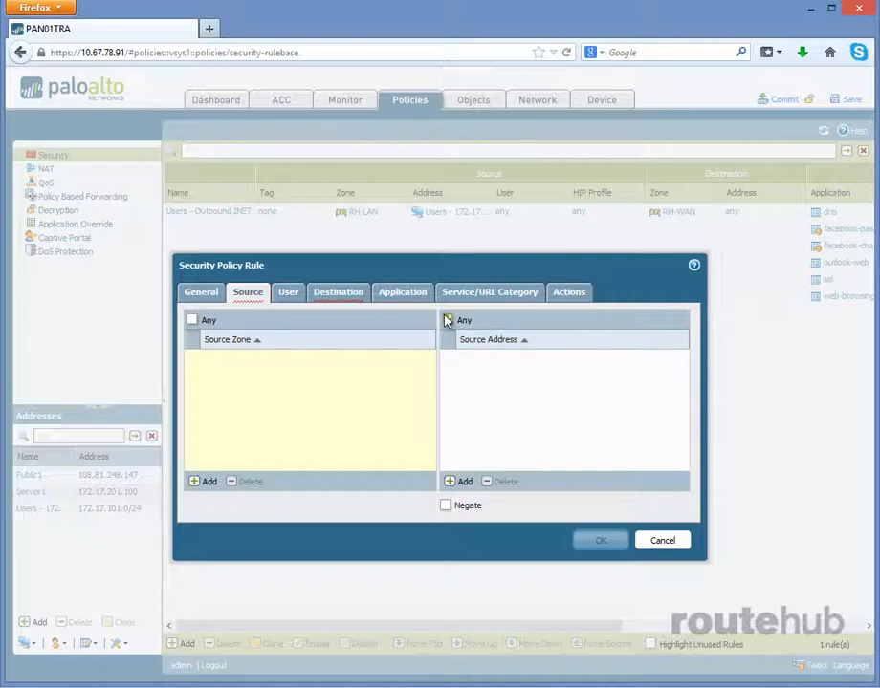
# Step: Set source zone RH-WAN with any source address, then move to the destination settings
pyautogui.click(446, 320)
pyautogui.click(201, 483)
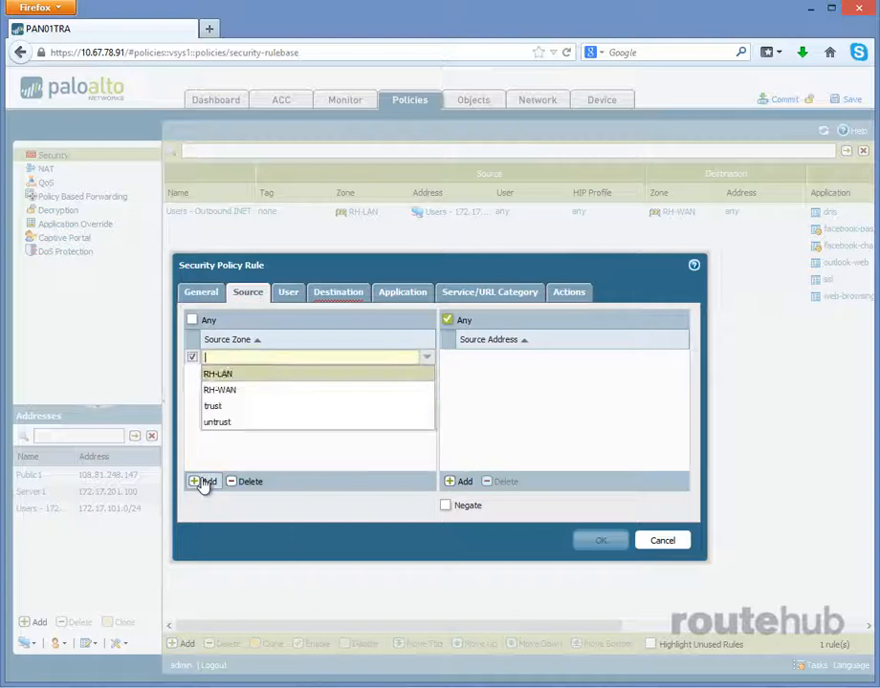
pyautogui.click(247, 390)
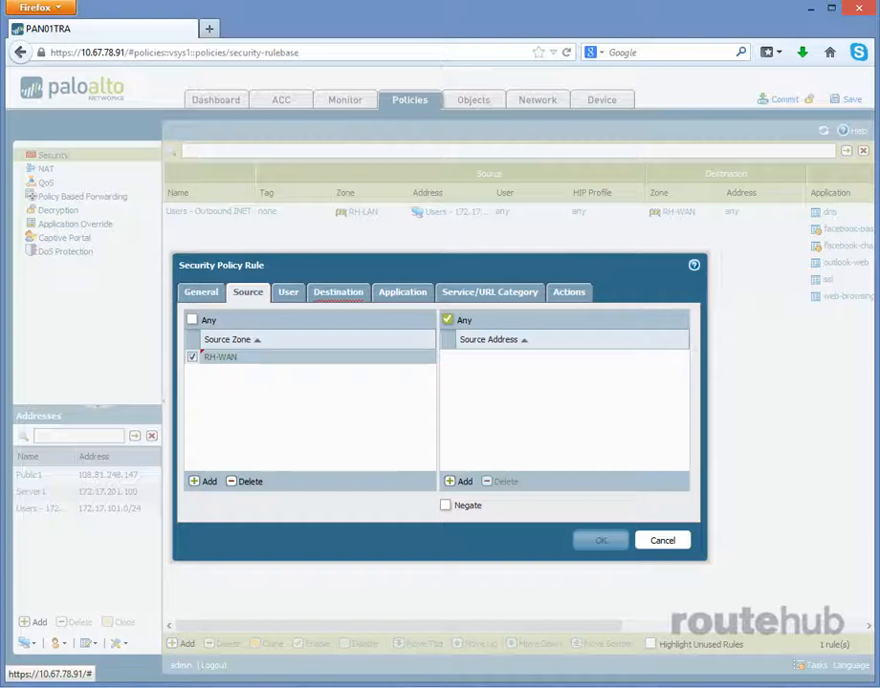
pyautogui.click(343, 294)
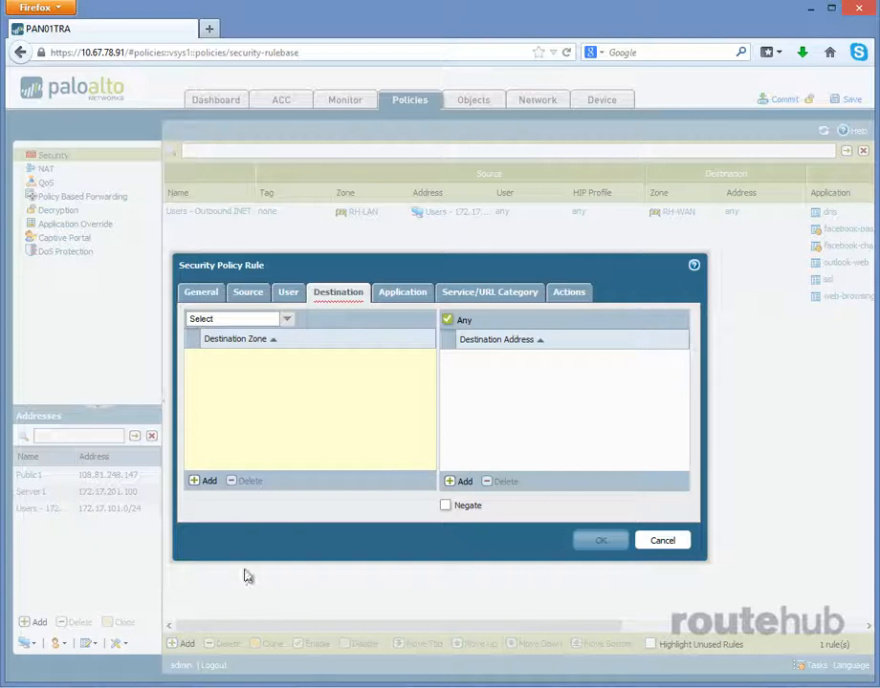
# Step: Set destination zone RH-LAN and destination address Public1 on the rule
pyautogui.click(207, 481)
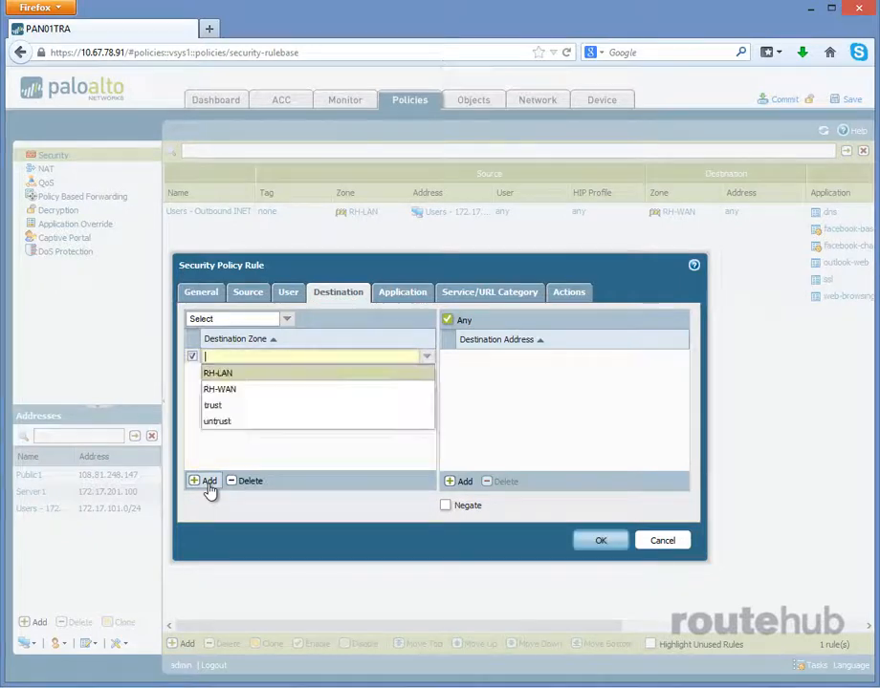
pyautogui.click(263, 411)
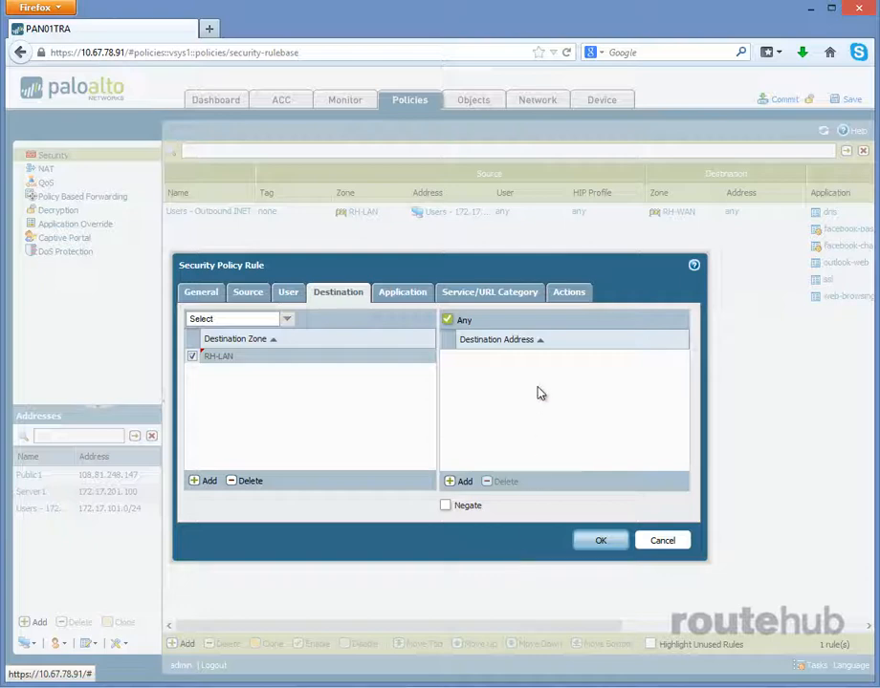
pyautogui.click(460, 482)
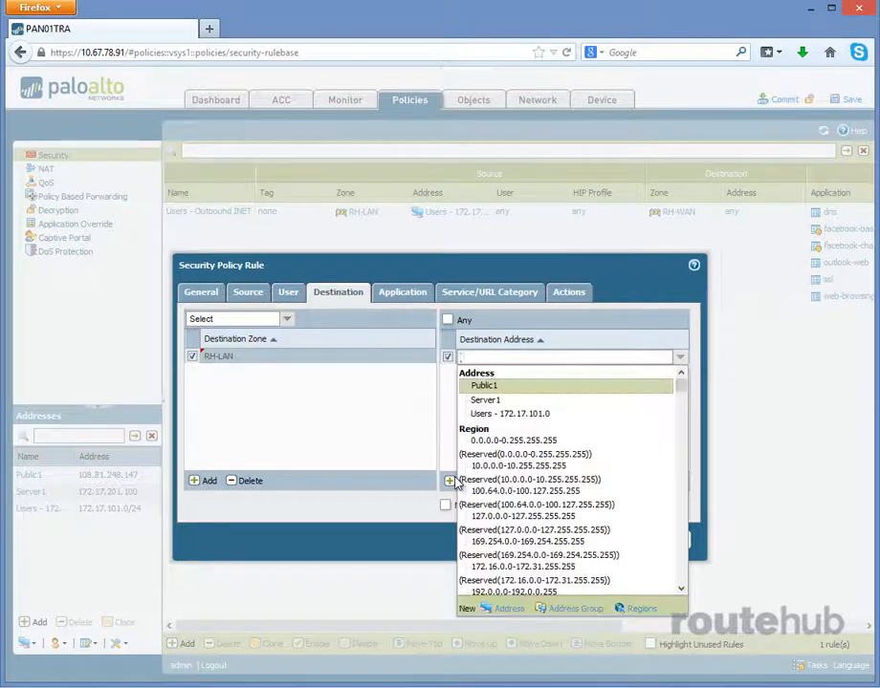
pyautogui.click(481, 385)
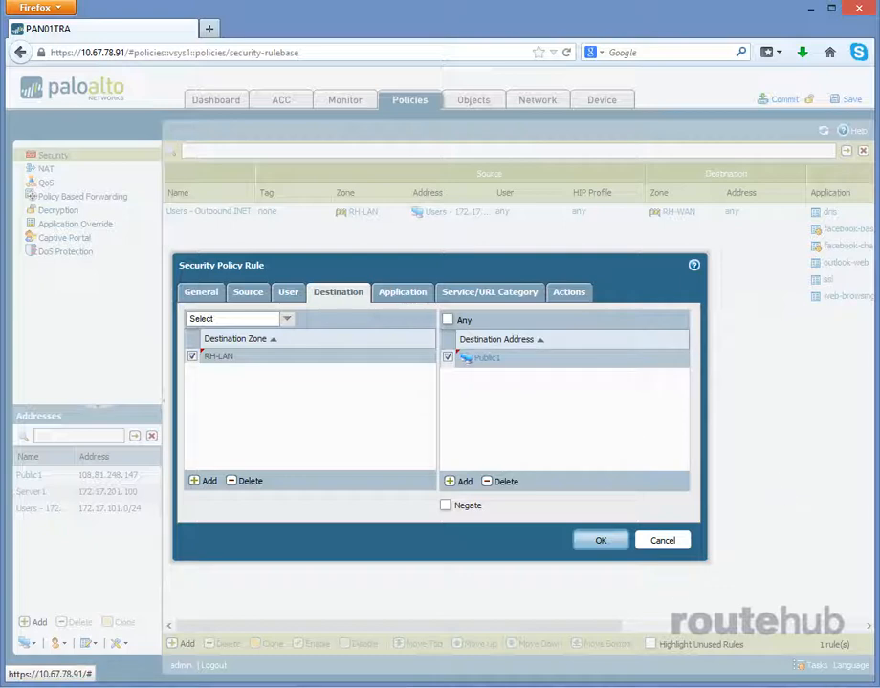
pyautogui.click(490, 294)
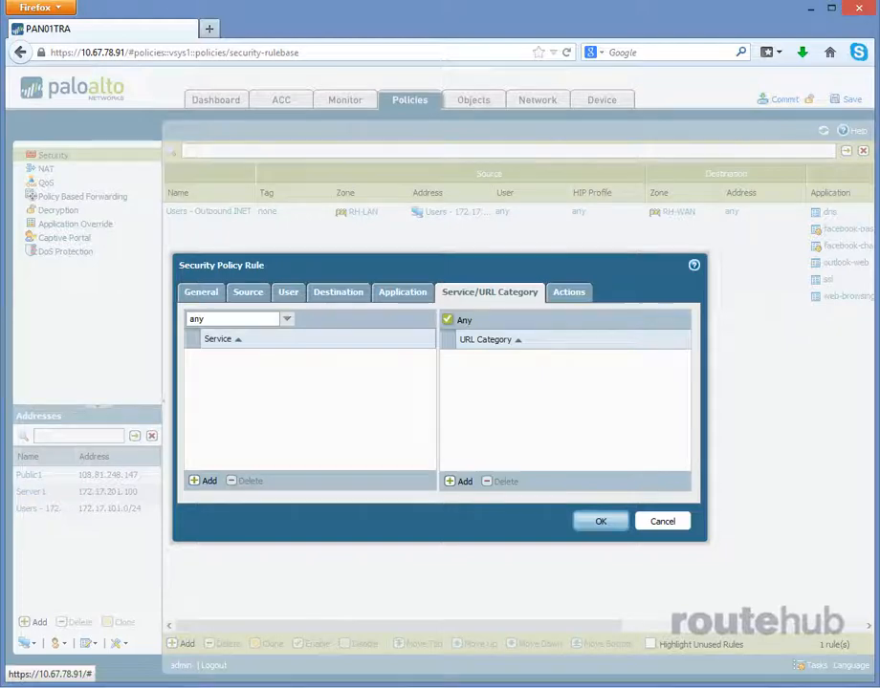
# Step: Restrict the rule to service-http and review its Allow action settings
pyautogui.click(196, 481)
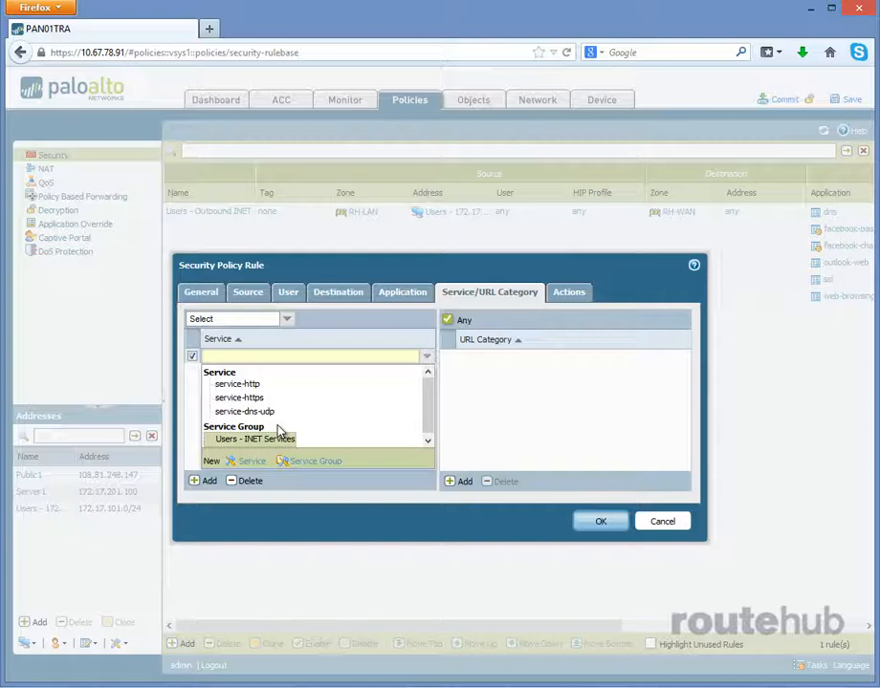
pyautogui.click(275, 385)
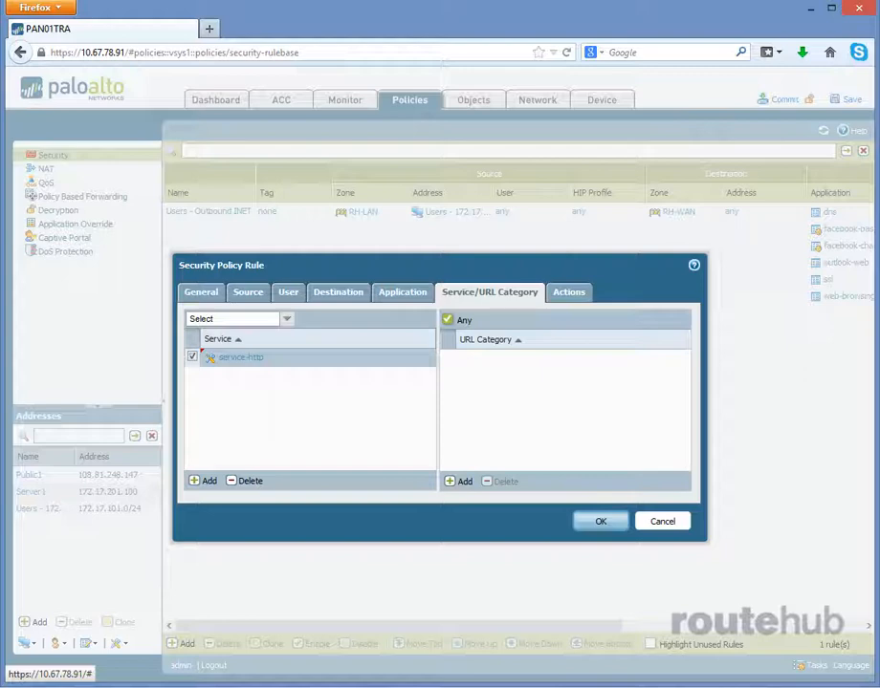
pyautogui.click(586, 293)
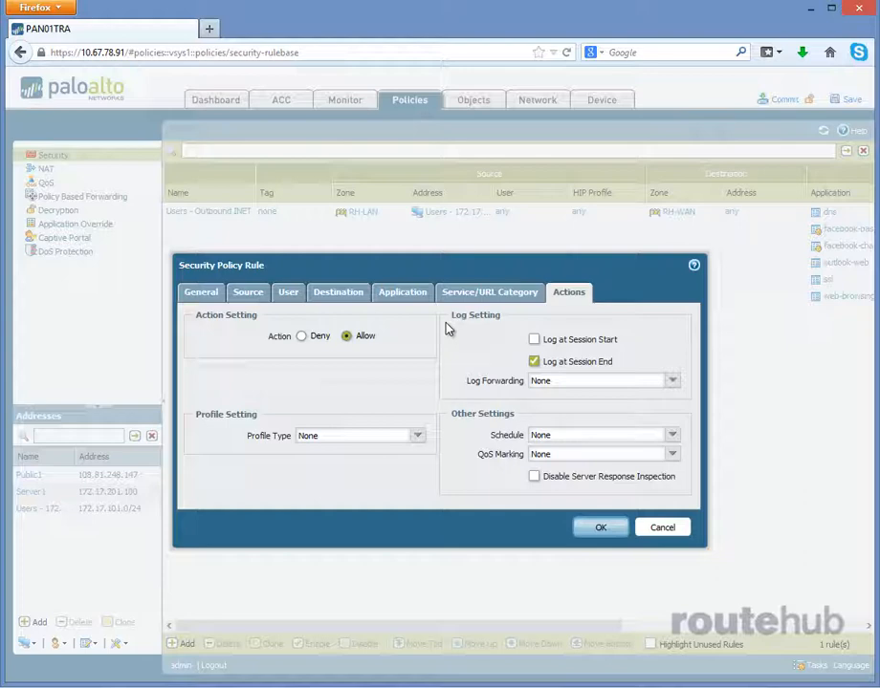
# Step: Save the Server1 inbound rule and commit the configuration to the firewall successfully
pyautogui.click(601, 529)
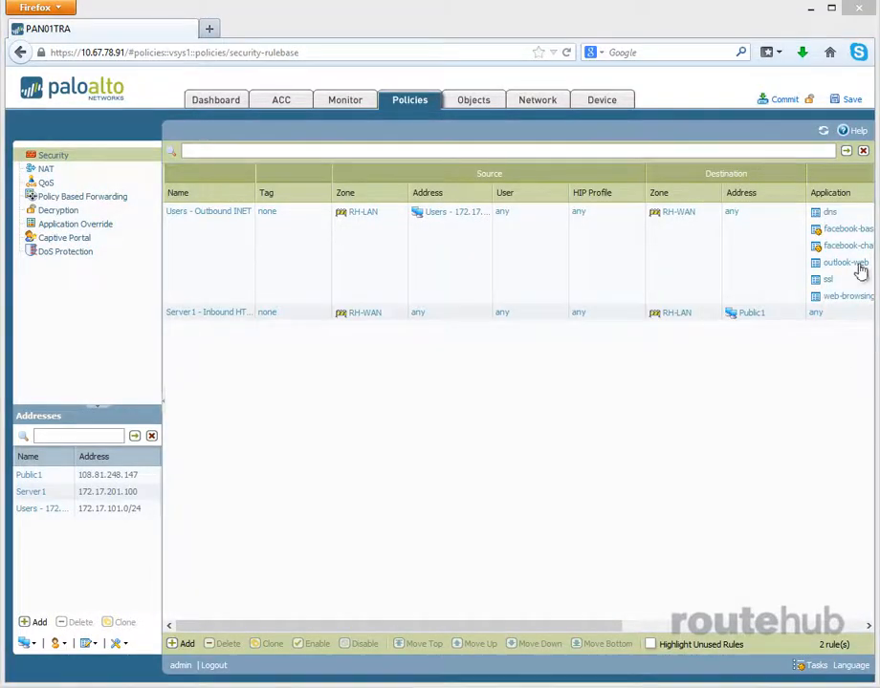
pyautogui.click(782, 101)
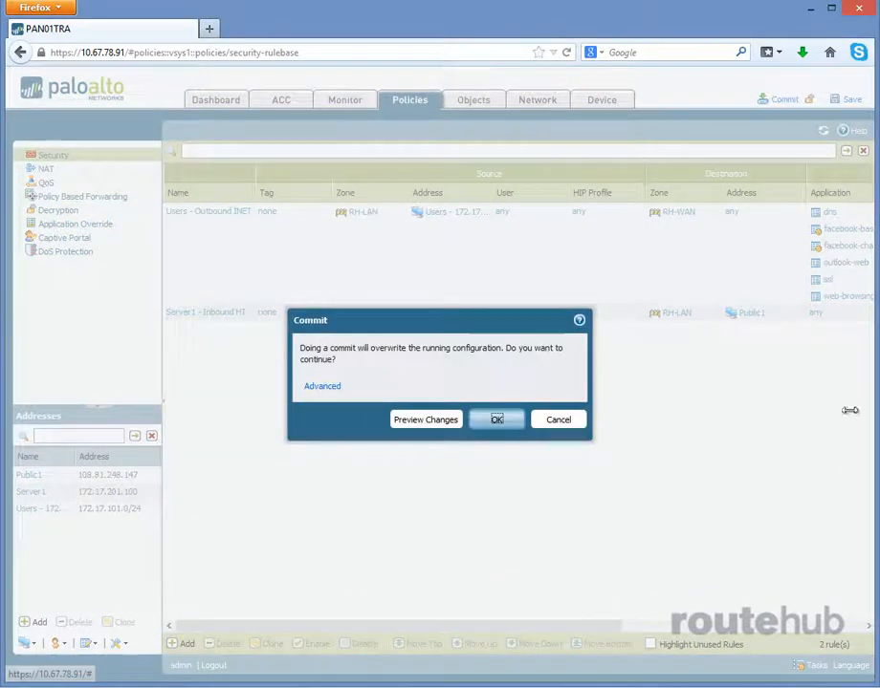
pyautogui.click(504, 419)
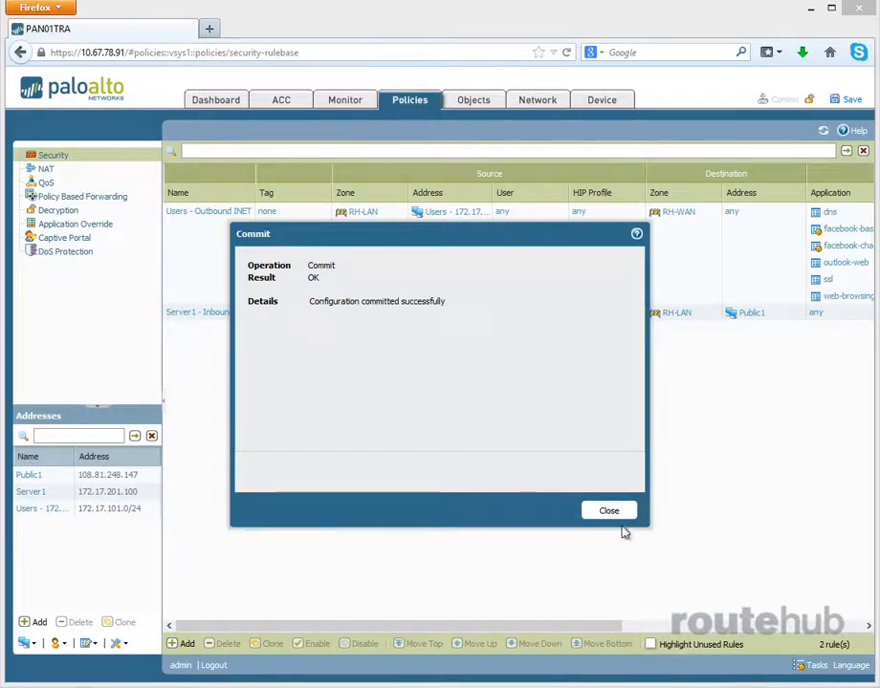
pyautogui.click(612, 511)
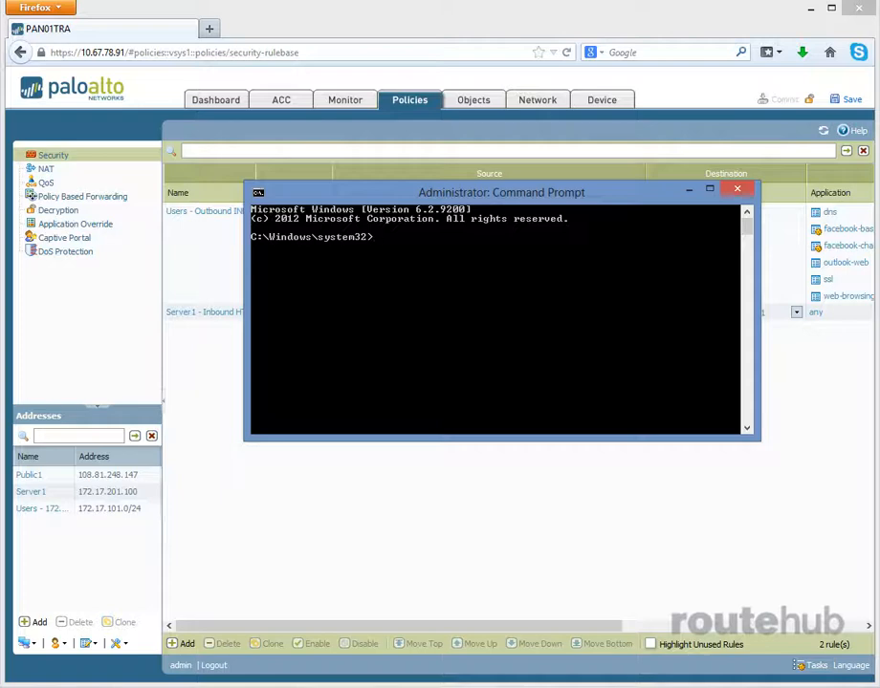
pyautogui.write('ping dev')
pyautogui.write('147')
pyautogui.write('.routehub.l')
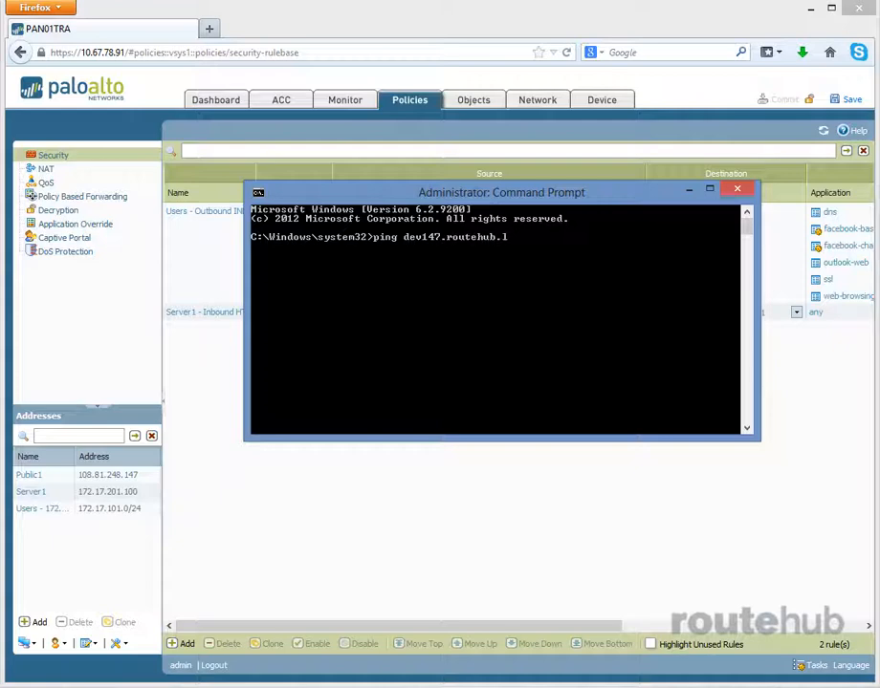
pyautogui.write('ocal')
# Step: Ping dev147.routehub.local to confirm it resolves to 108.81.248.147, stop it, and move the window aside
pyautogui.press('Return')
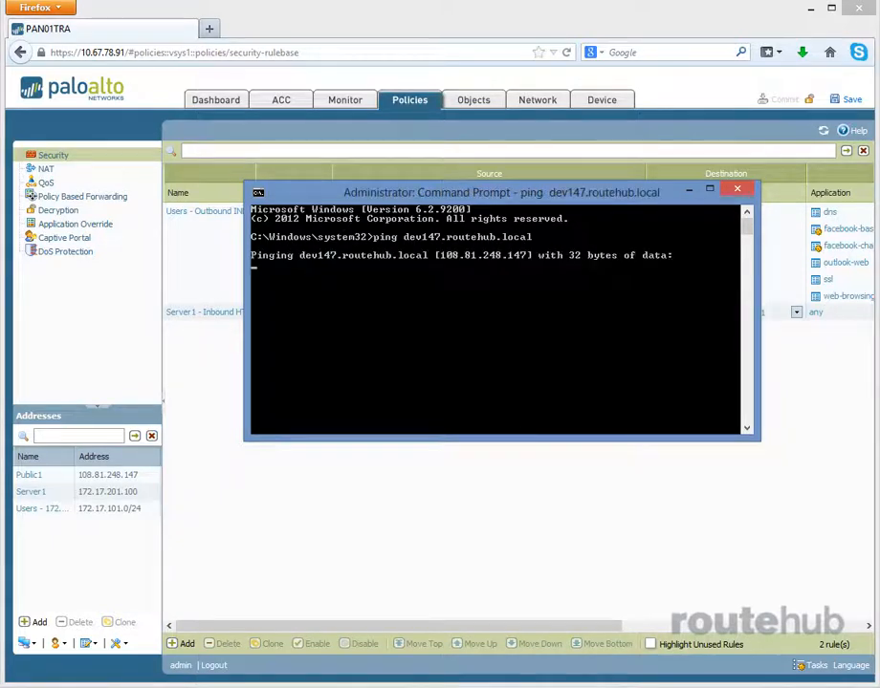
pyautogui.hotkey('ctrl', 'c')
pyautogui.moveTo(451, 194); pyautogui.dragTo(796, 289)
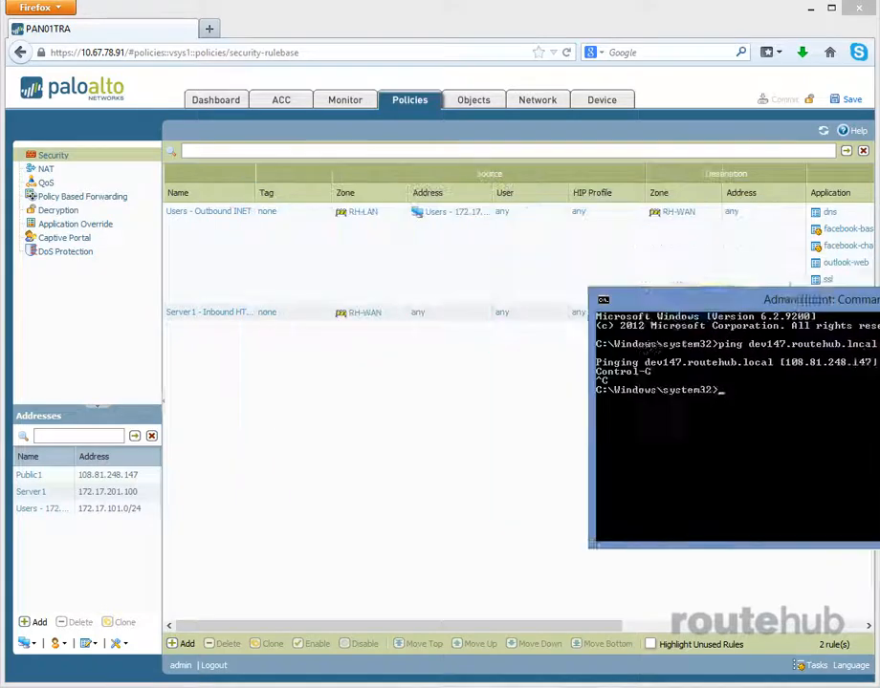
# Step: Load dev147.routehub.local in a new tab, showing the Abyss Web Server welcome page
pyautogui.click(209, 29)
pyautogui.write('de')
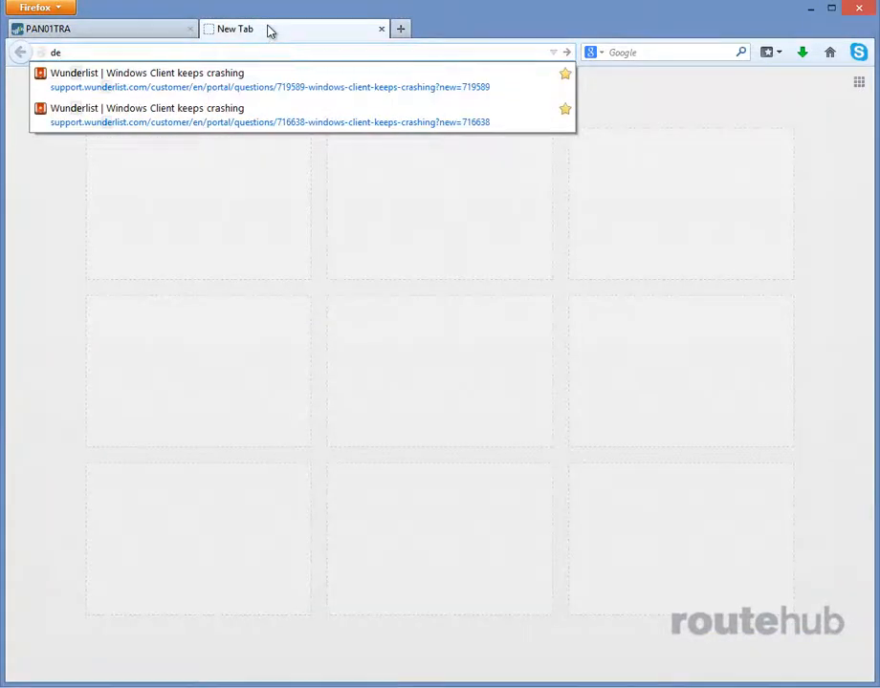
pyautogui.write('v147')
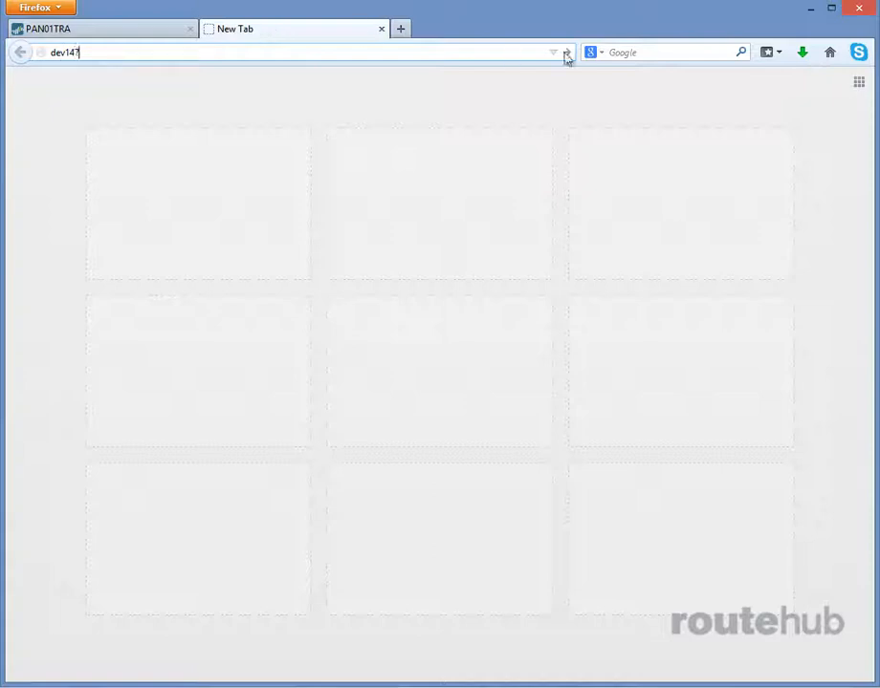
pyautogui.write('.routehub')
pyautogui.write('.local')
pyautogui.press('Return')
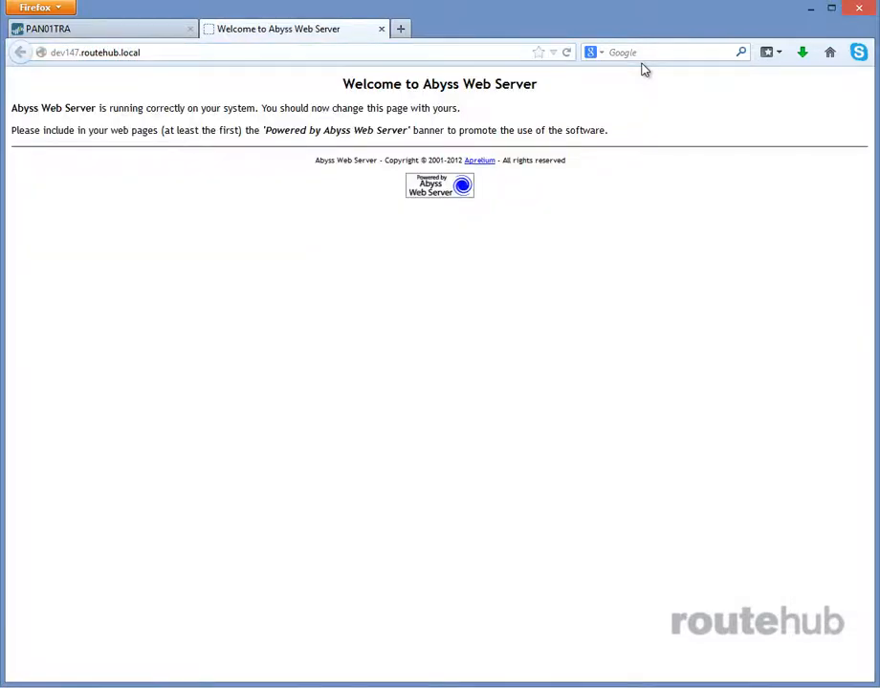